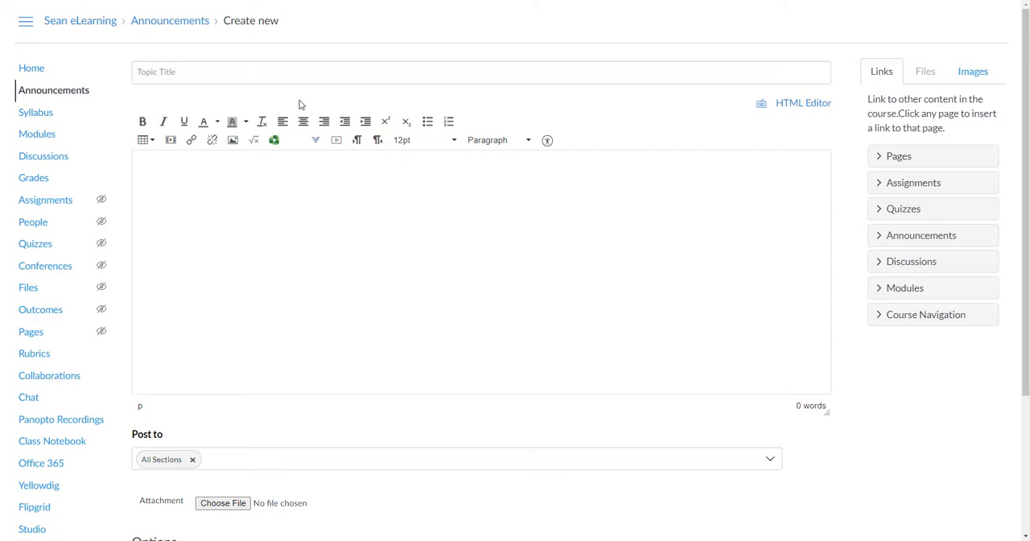
# Title the new announcement "Welcome to Class!"
pyautogui.click(230, 72)
pyautogui.write('Welcome to Class!')
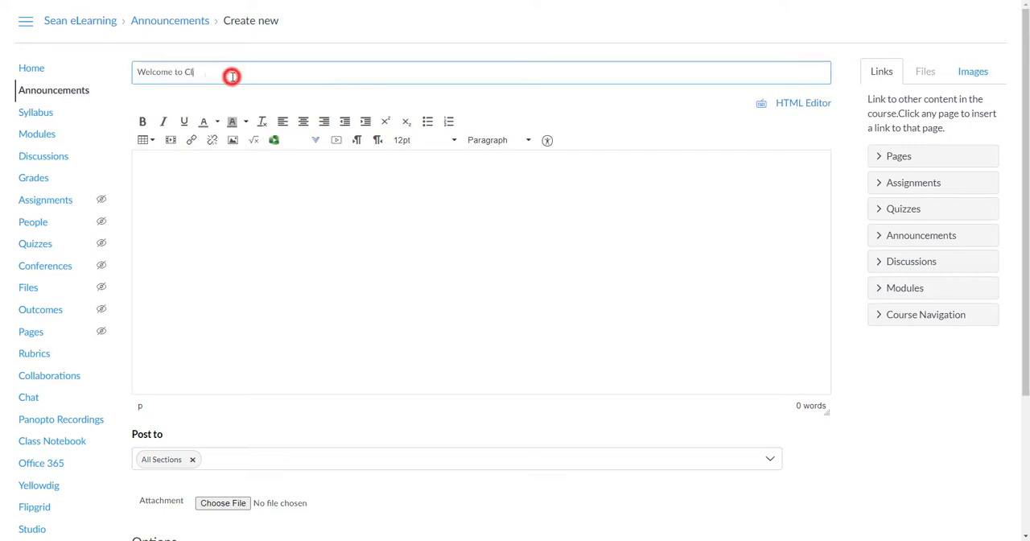
# Upload Banner.png as a decorative image to the Course Images folder and embed it in the announcement body
pyautogui.click(973, 71)
pyautogui.click(918, 170)
pyautogui.click(894, 209)
pyautogui.click(14, 45)
pyautogui.scroll(-3, 97, 178)
pyautogui.doubleClick(99, 168)
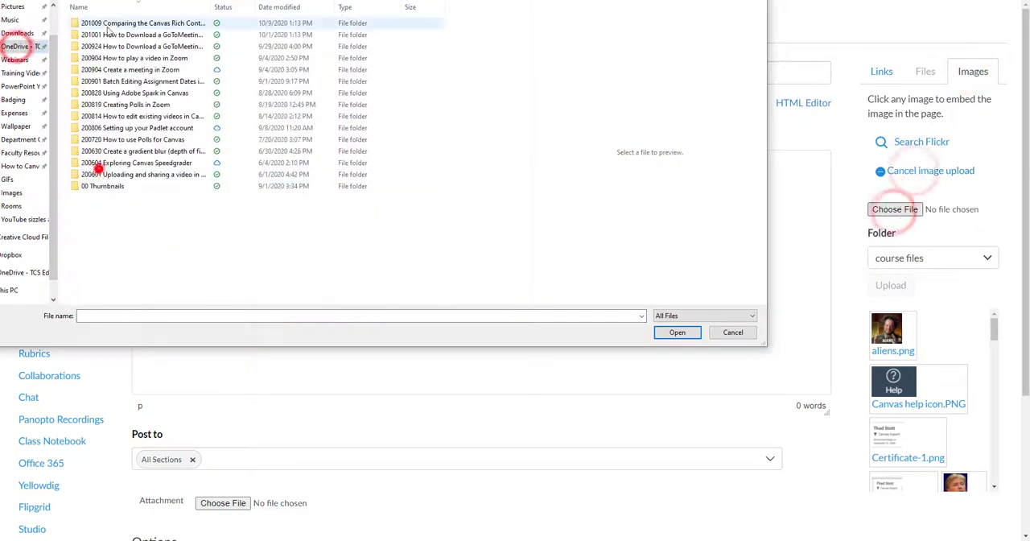
pyautogui.doubleClick(108, 23)
pyautogui.doubleClick(104, 33)
pyautogui.click(875, 280)
pyautogui.click(894, 320)
pyautogui.click(858, 353)
pyautogui.click(895, 350)
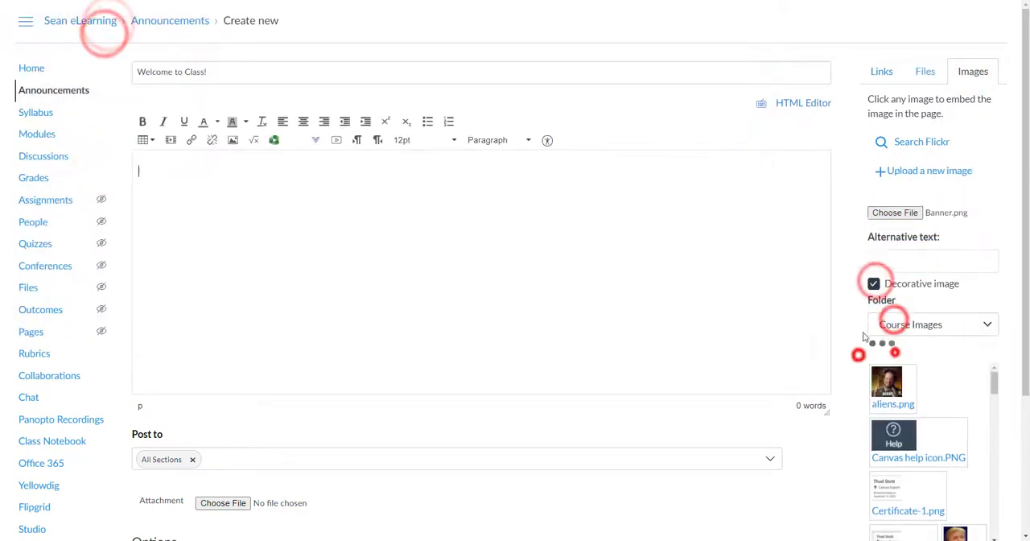
# Add the heading "Overview" below the banner and format it as Header 2
pyautogui.click(185, 333)
pyautogui.press('Return')
pyautogui.write('Overview')
pyautogui.hotkey('shift', 'Home')
pyautogui.click(507, 137)
pyautogui.click(502, 185)
pyautogui.press('End')
# Paste the saved "Lorem ipsum" placeholder text from the clipboard history below the Overview heading
pyautogui.press('Return')
pyautogui.hotkey('ctrl', '`')
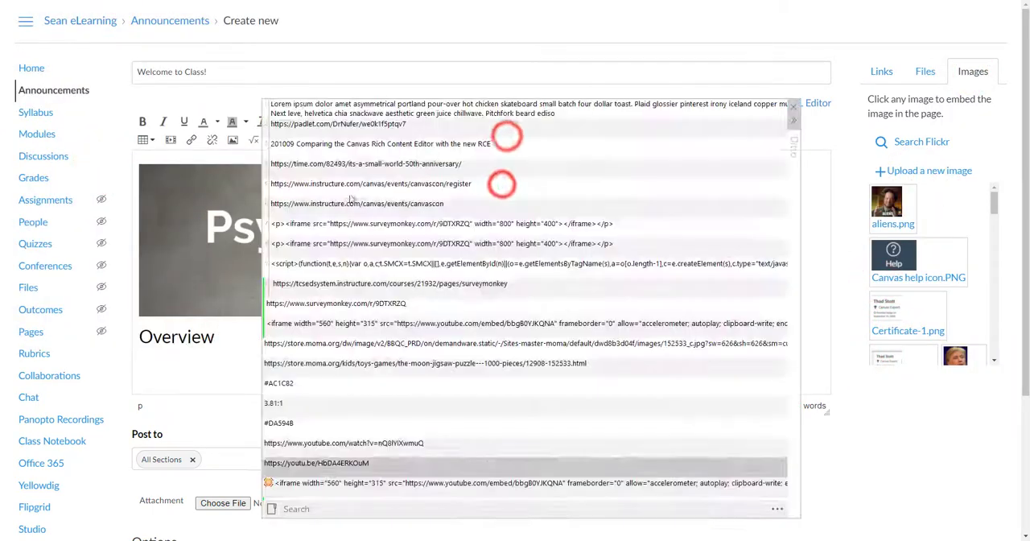
pyautogui.doubleClick(349, 106)
# Search Flickr for "computer" and insert the first laptop keyboard image after the first paragraph
pyautogui.click(545, 329)
pyautogui.press('Return')
pyautogui.click(233, 140)
pyautogui.click(411, 161)
pyautogui.click(407, 231)
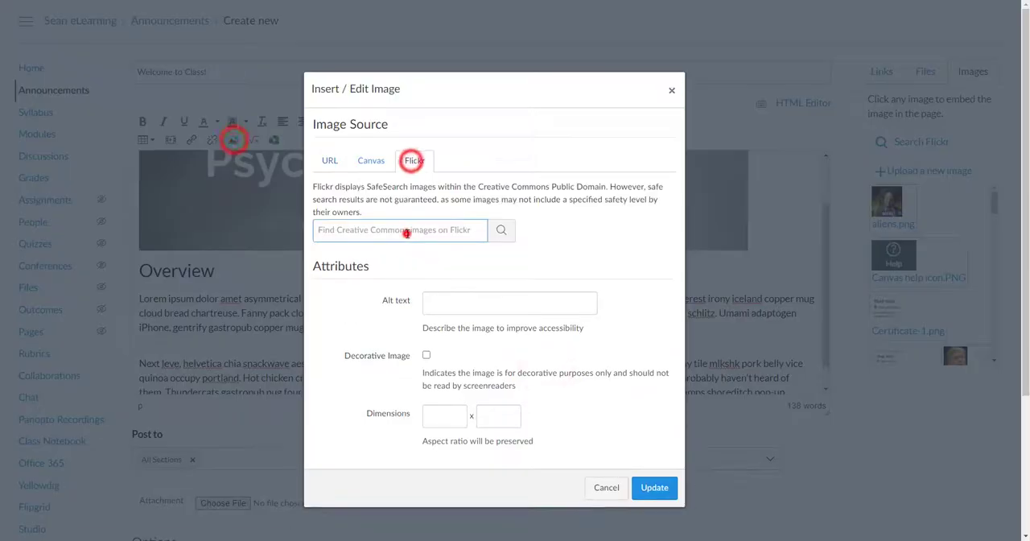
pyautogui.write('computer')
pyautogui.press('Return')
pyautogui.click(342, 274)
pyautogui.scroll(-3, 516, 419)
pyautogui.click(650, 467)
# Start a new line after the last paragraph and copy the embed code of the Padlet board from the other browser tab
pyautogui.click(659, 380)
pyautogui.press('Return')
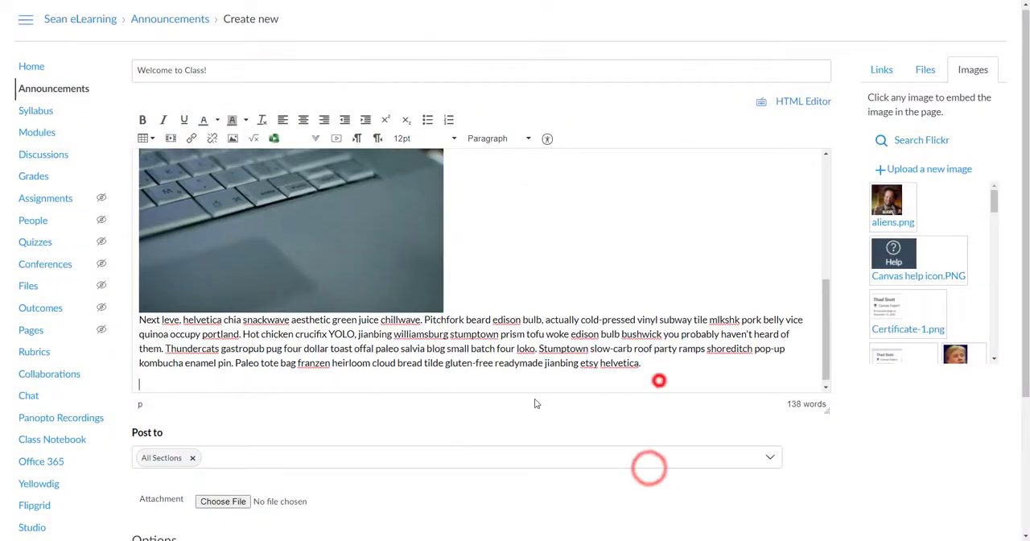
pyautogui.hotkey('ctrl', 'Tab')
pyautogui.click(934, 14)
pyautogui.click(817, 417)
pyautogui.click(802, 341)
# Embed the Padlet board at the end of the announcement by pasting its copied embed code as media
pyautogui.hotkey('ctrl', 'shift', 'Tab')
pyautogui.click(169, 139)
pyautogui.click(407, 236)
pyautogui.click(417, 283)
pyautogui.hotkey('ctrl', 'v')
pyautogui.click(589, 318)
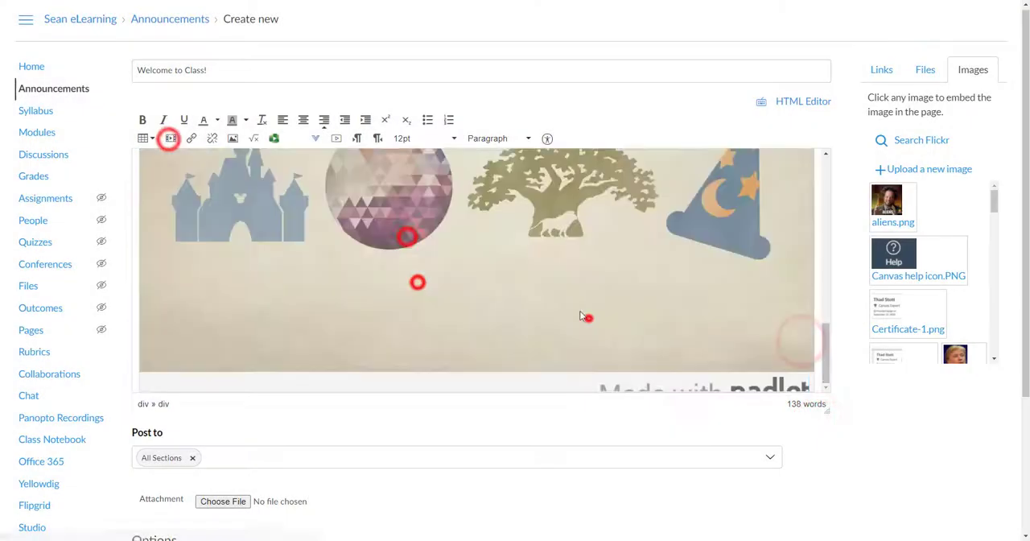
pyautogui.moveTo(828, 363); pyautogui.dragTo(821, 186)
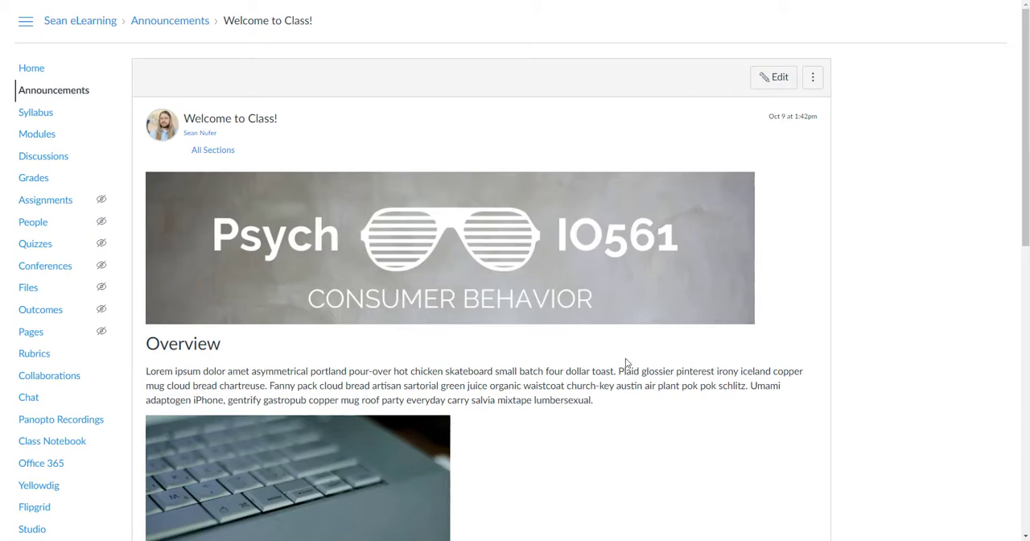
# Review the published announcement from the banner and Overview text down to the embedded Padlet board
pyautogui.scroll(-2, 608, 337)
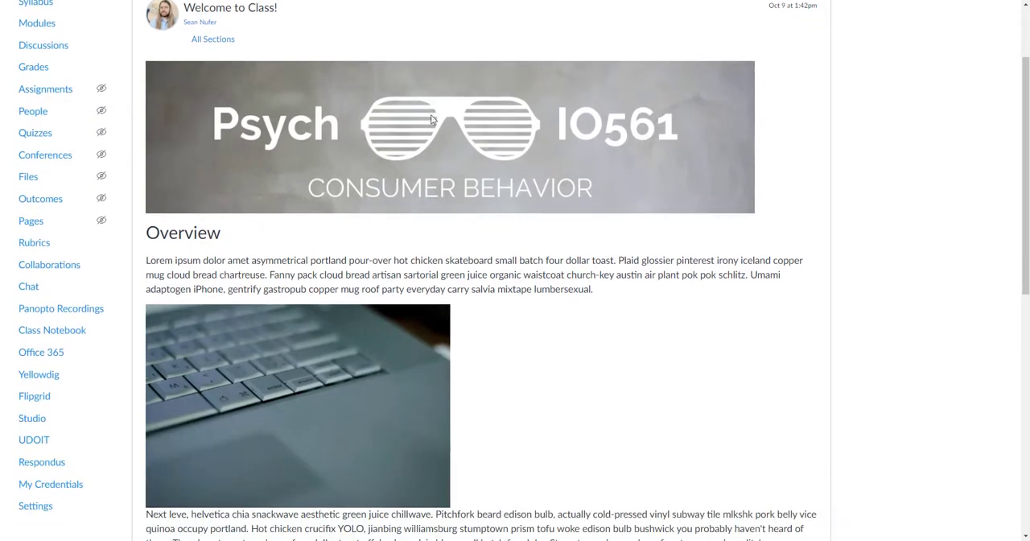
pyautogui.scroll(-1, 205, 172)
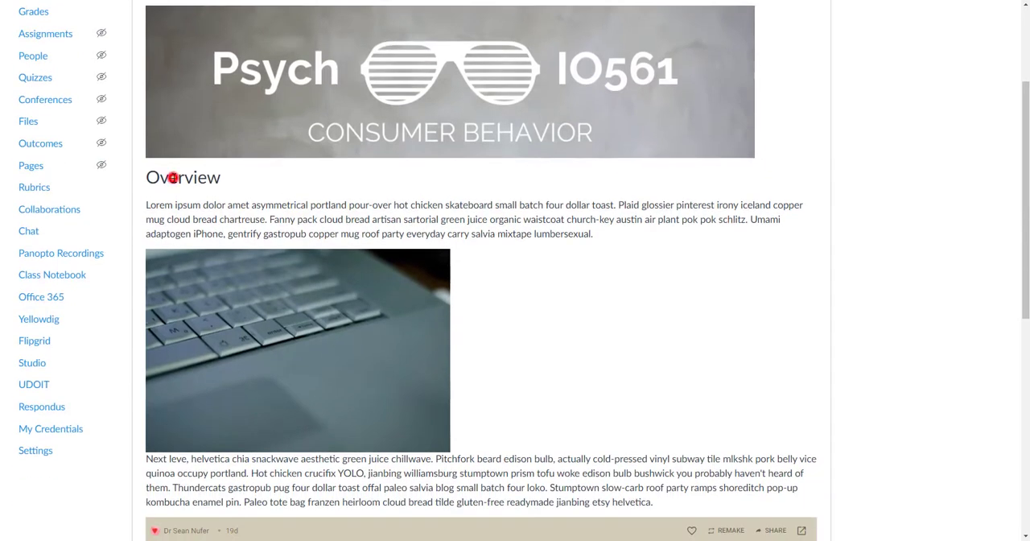
pyautogui.moveTo(201, 206); pyautogui.dragTo(281, 252)
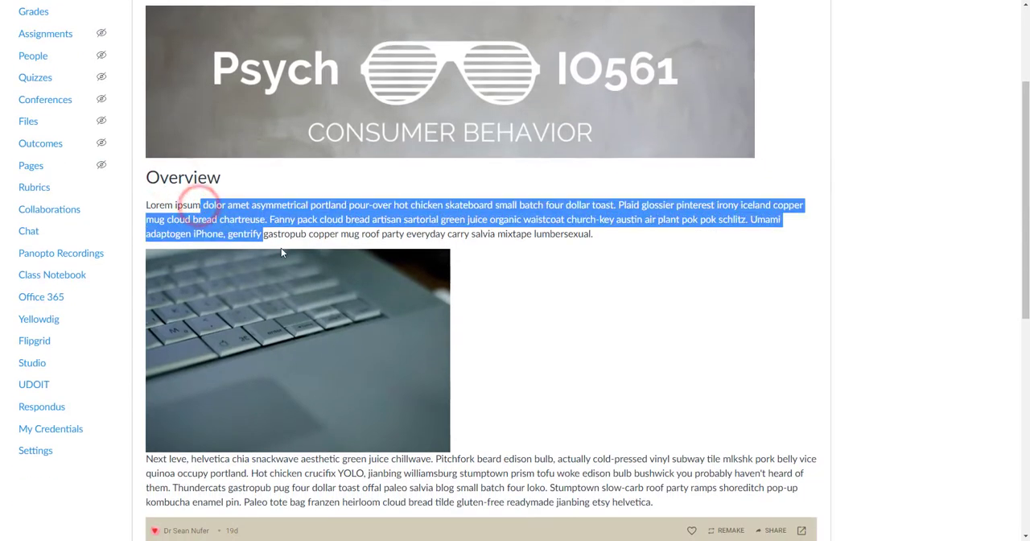
pyautogui.scroll(-2, 281, 252)
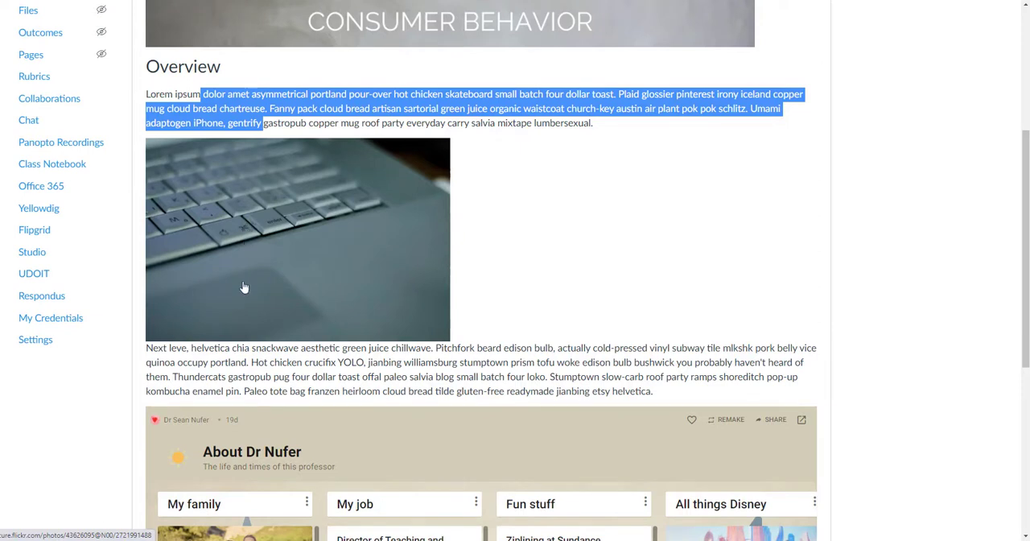
pyautogui.scroll(-4, 244, 287)
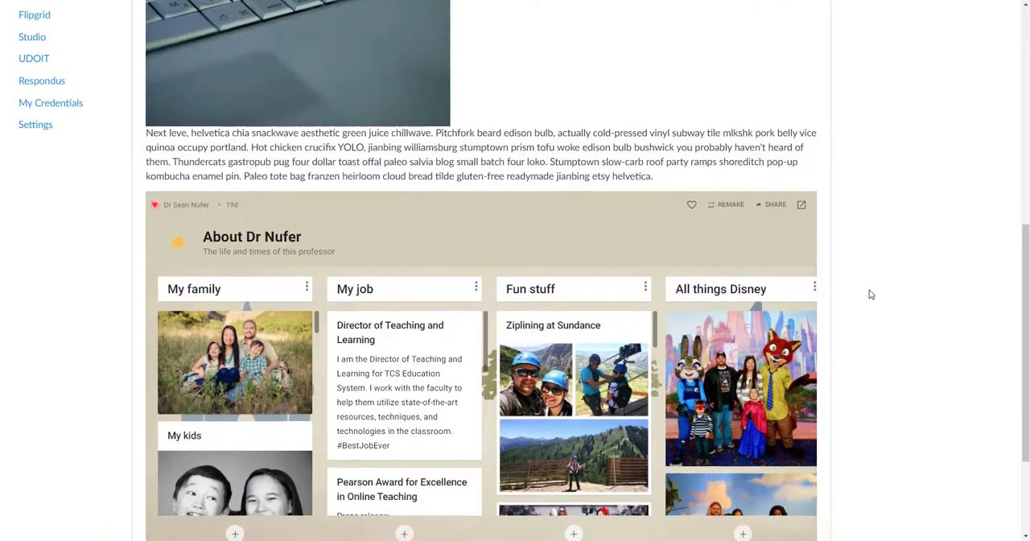
pyautogui.scroll(-3, 869, 294)
pyautogui.scroll(10, 861, 395)
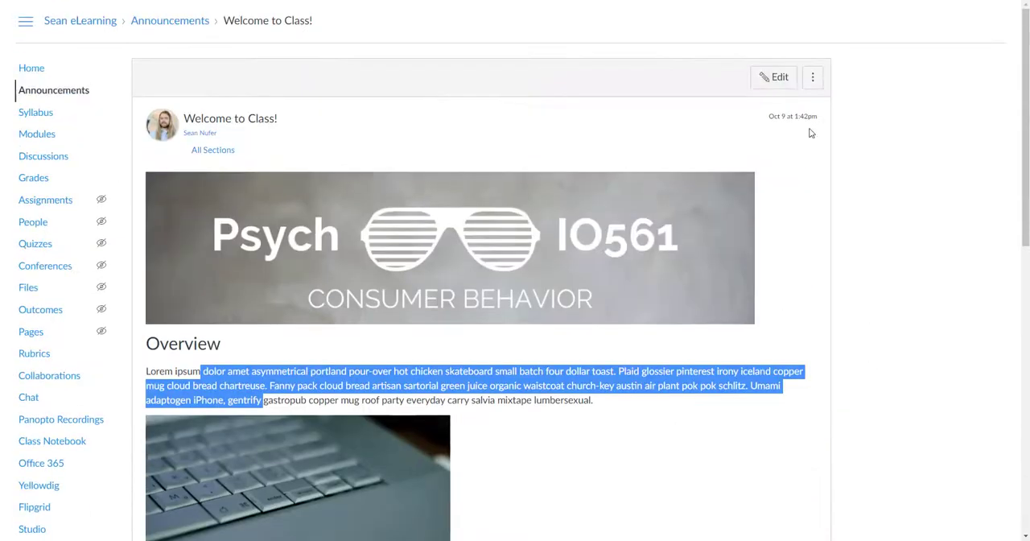
# Reopen the announcement for editing, highlight its title, and show the options for uploading a new image
pyautogui.click(775, 78)
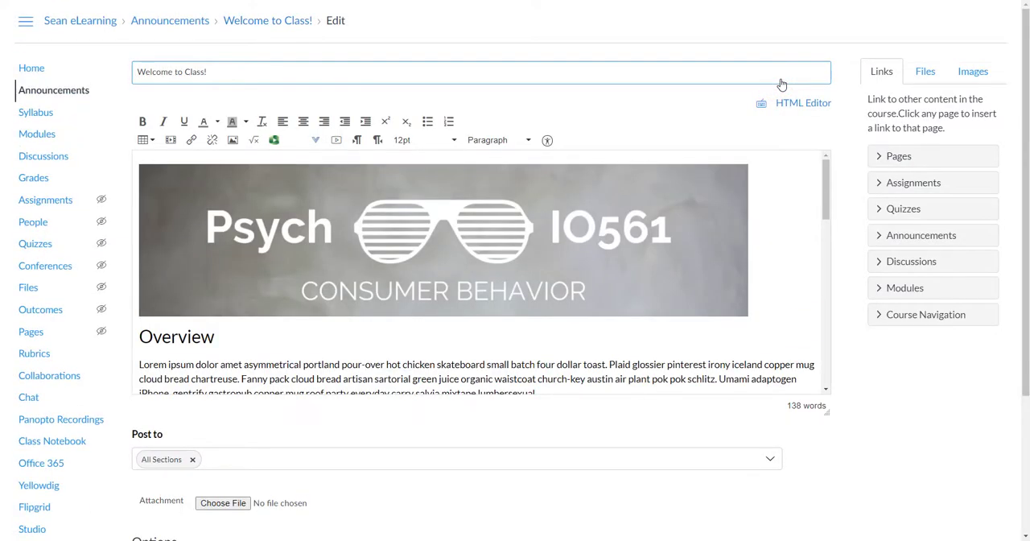
pyautogui.moveTo(227, 73); pyautogui.dragTo(126, 74)
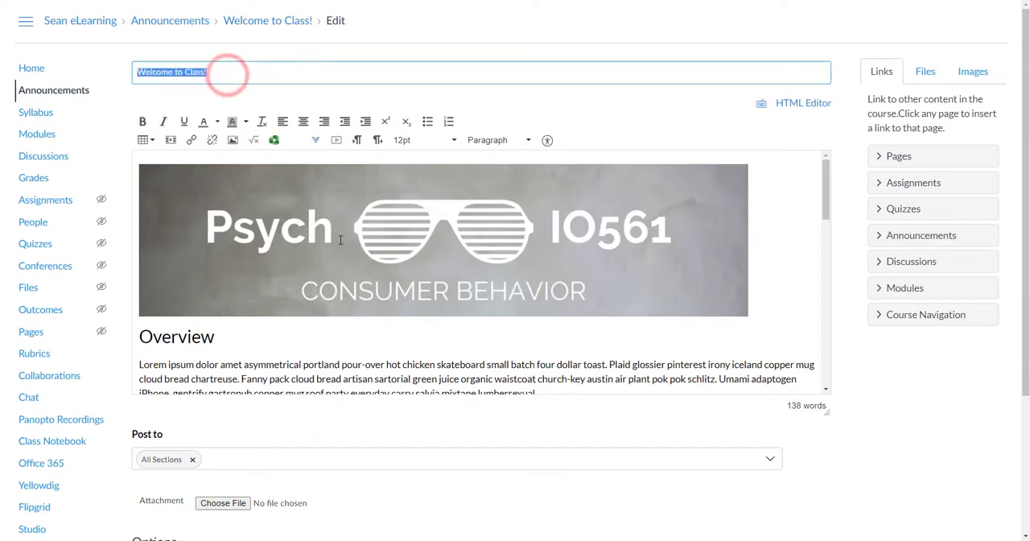
pyautogui.click(777, 212)
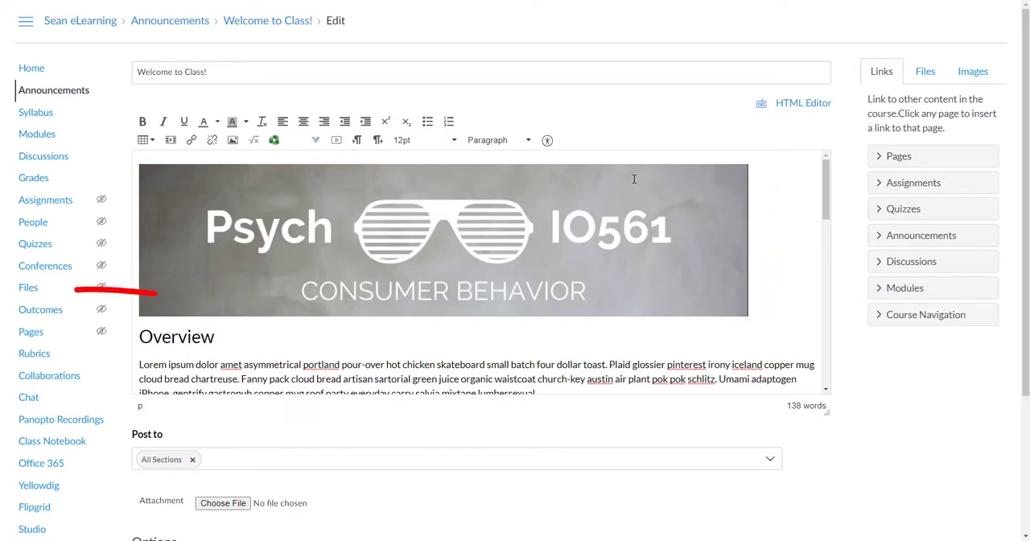
pyautogui.click(973, 72)
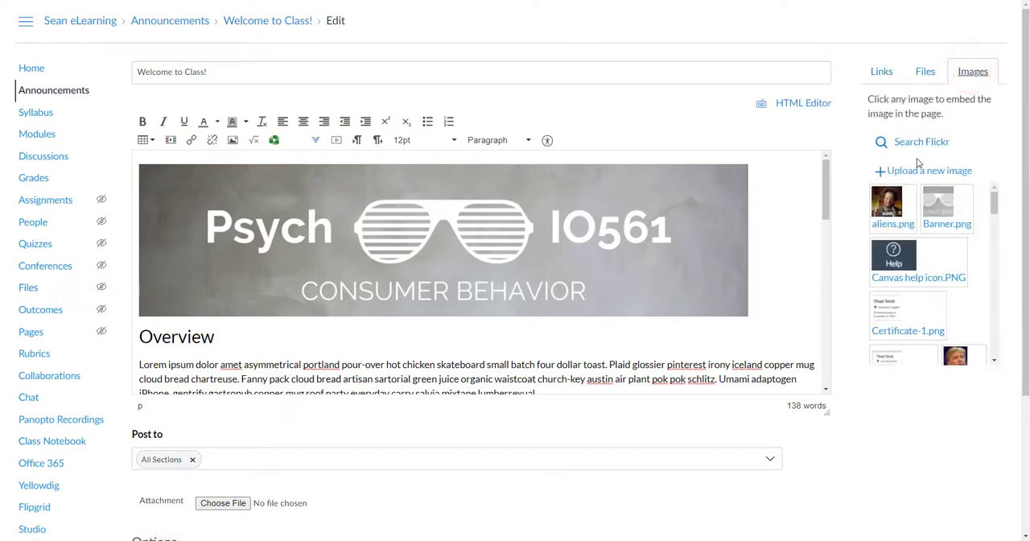
pyautogui.click(914, 172)
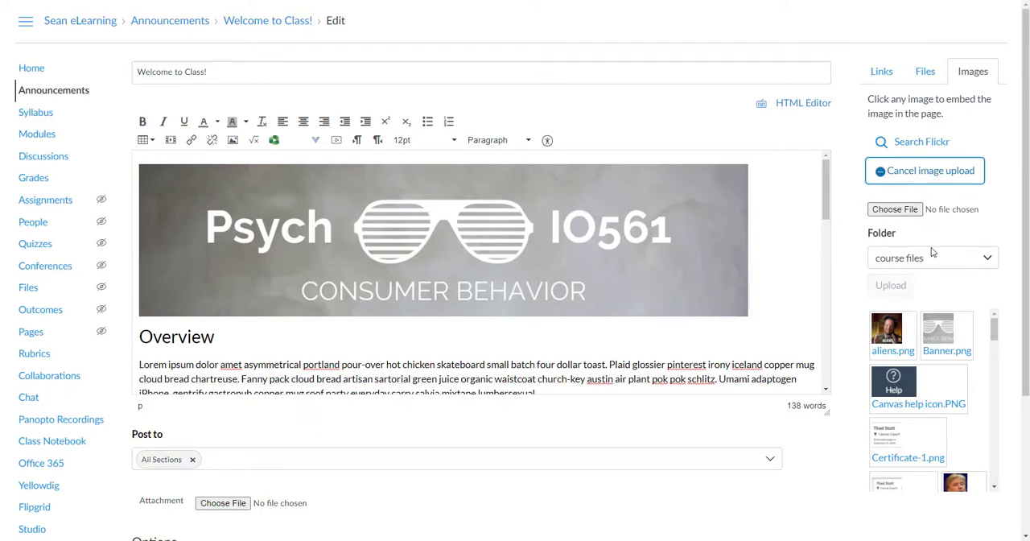
# Select the Overview heading and inspect the available paragraph and header styles, comparing it with the body text
pyautogui.click(179, 338)
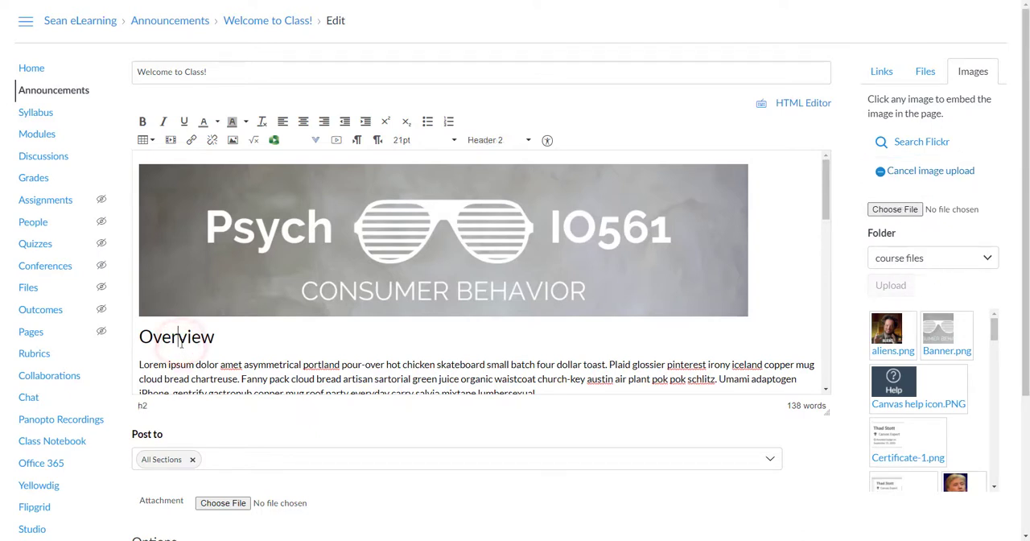
pyautogui.doubleClick(179, 338)
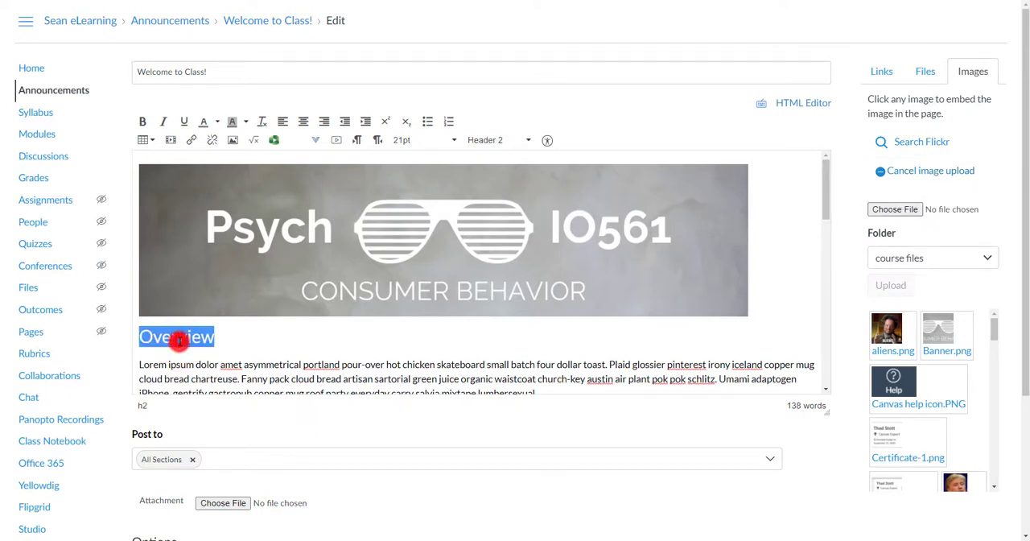
pyautogui.click(528, 140)
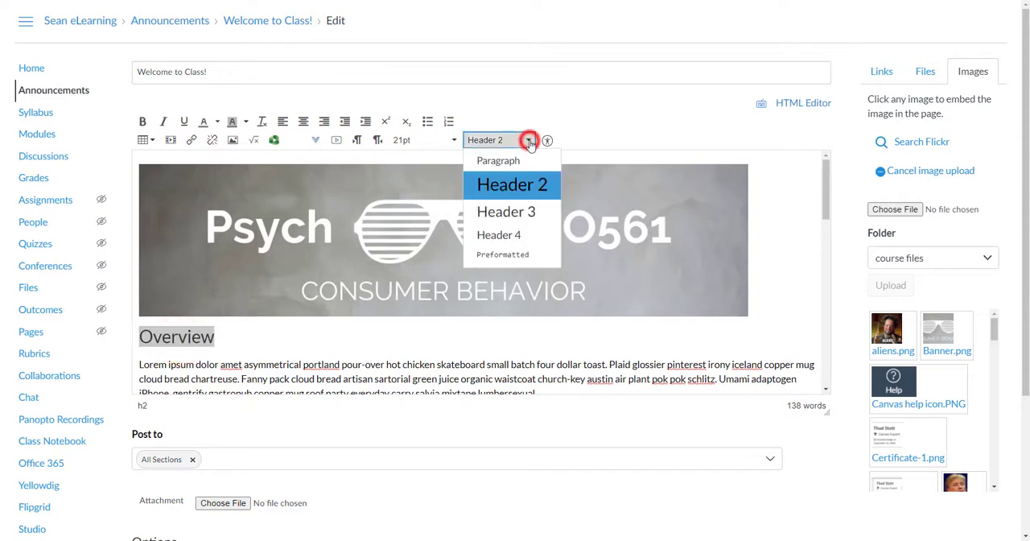
pyautogui.click(191, 367)
pyautogui.click(221, 338)
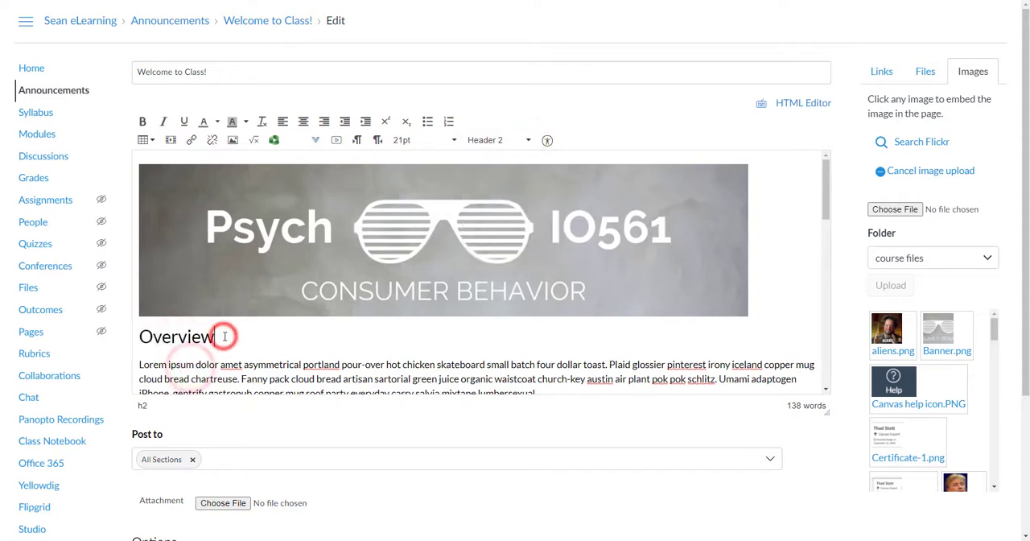
pyautogui.click(165, 366)
# Search Flickr for "computer" from the laptop picture's image settings, select the first result, and close the dialog without updating
pyautogui.scroll(-3, 240, 266)
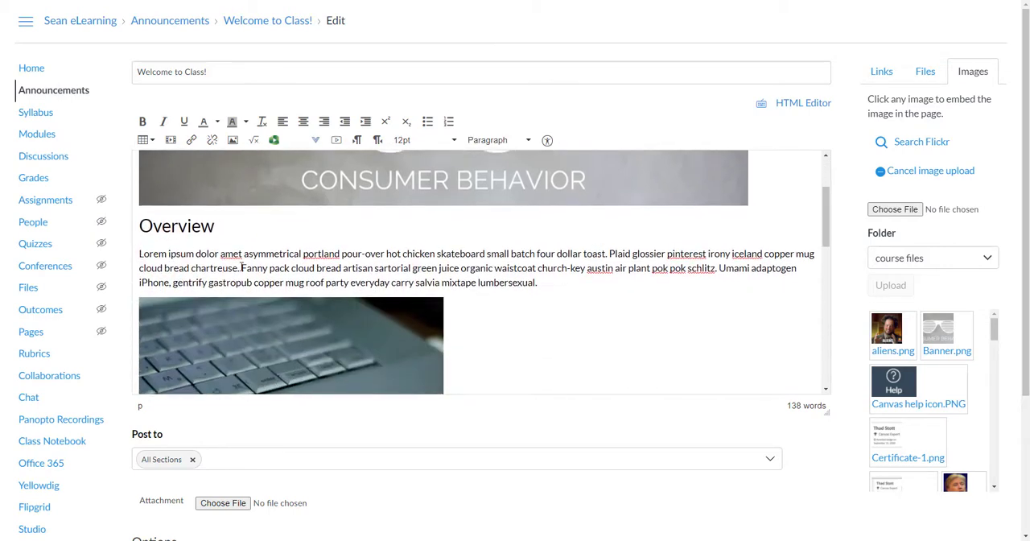
pyautogui.click(271, 334)
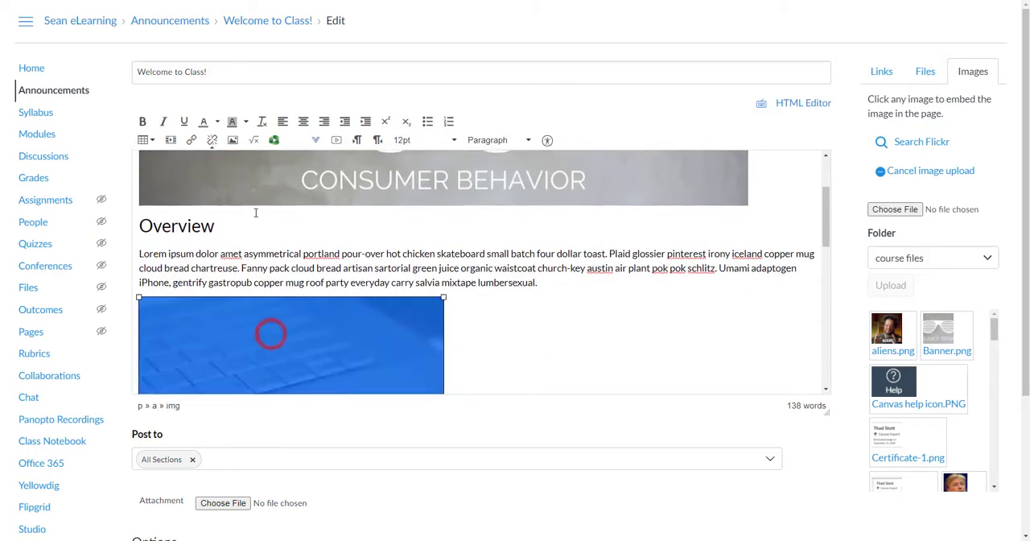
pyautogui.click(233, 142)
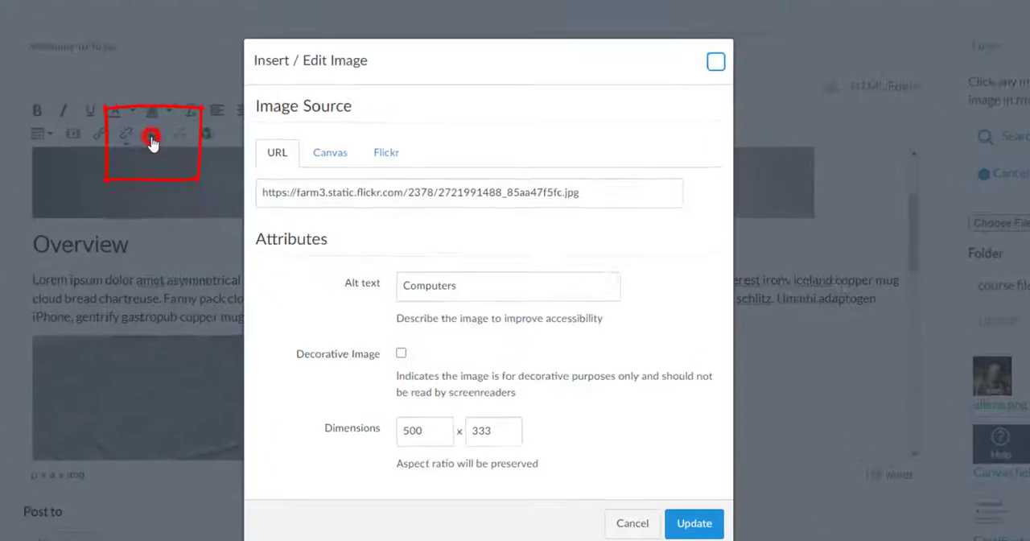
pyautogui.click(320, 150)
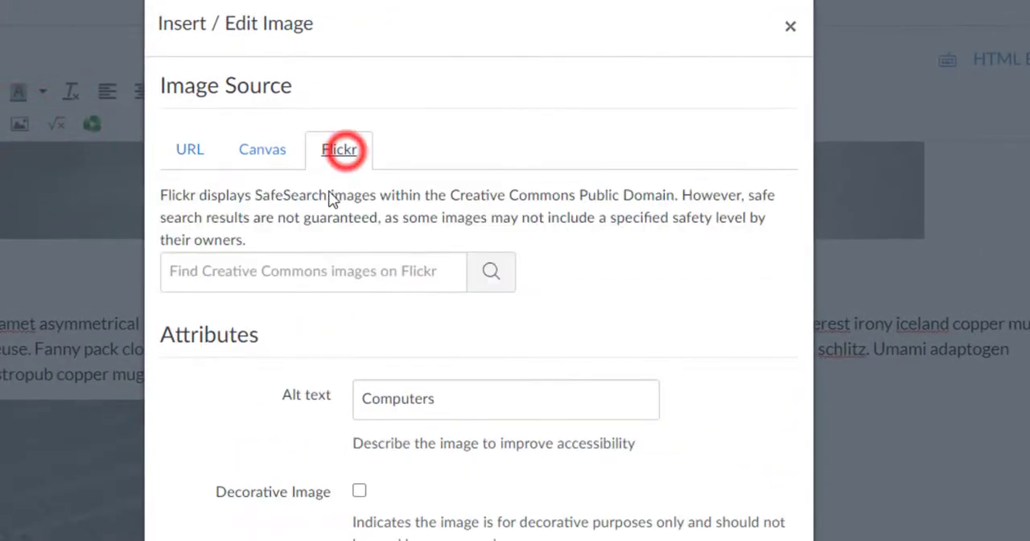
pyautogui.click(282, 279)
pyautogui.write('com')
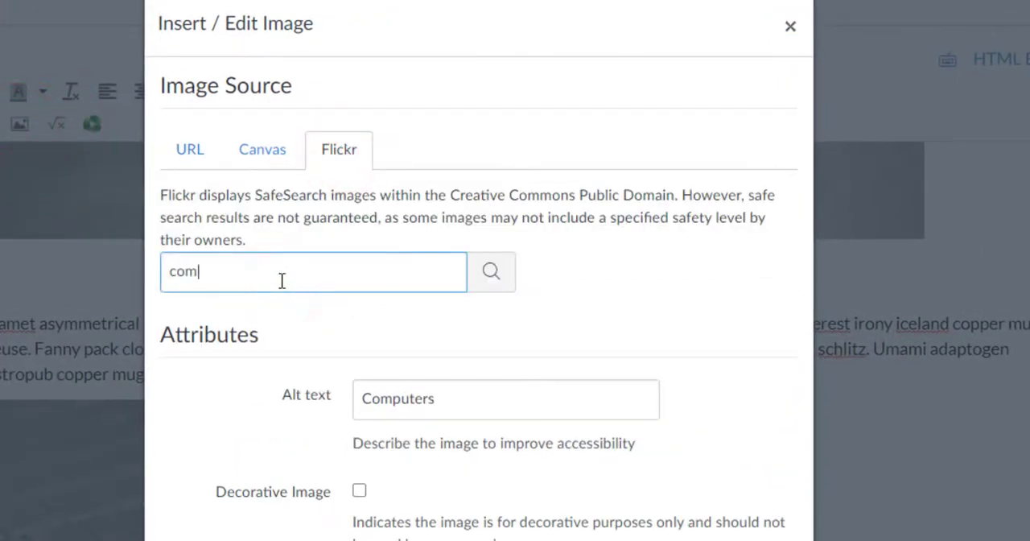
pyautogui.write('puter')
pyautogui.press('Return')
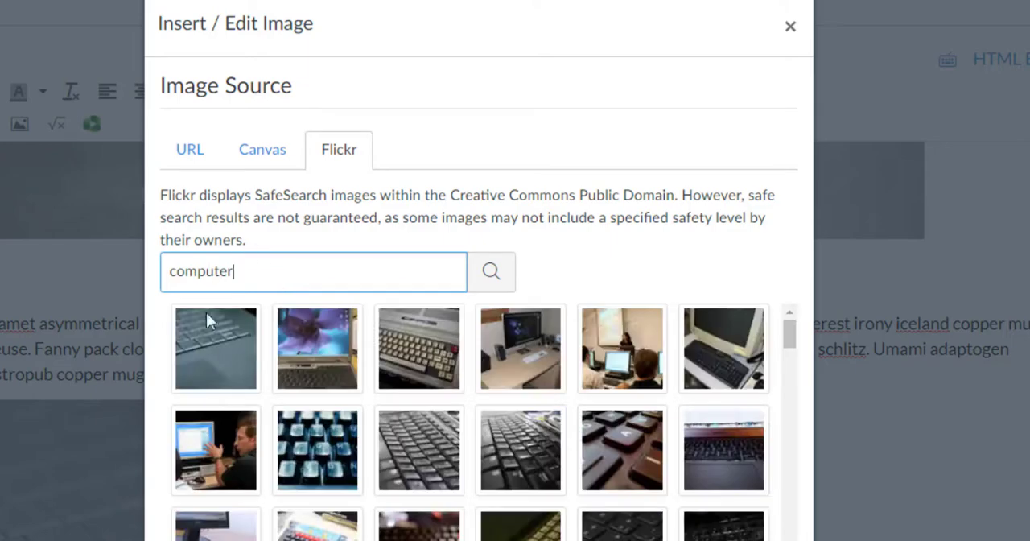
pyautogui.click(214, 378)
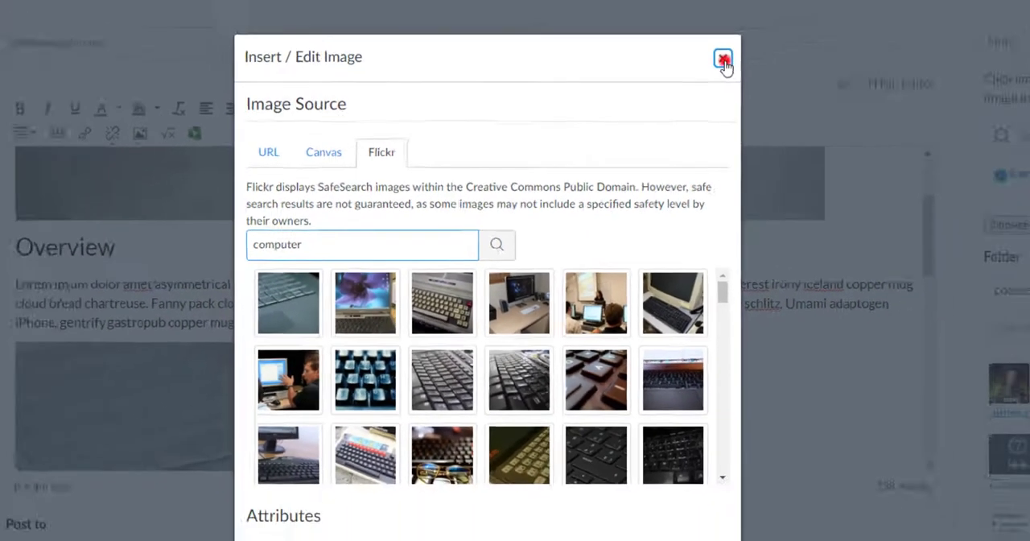
pyautogui.click(722, 60)
# Inspect the embedded Padlet board and the media dialog's embed code field, and cancel the dialog
pyautogui.scroll(-2, 433, 367)
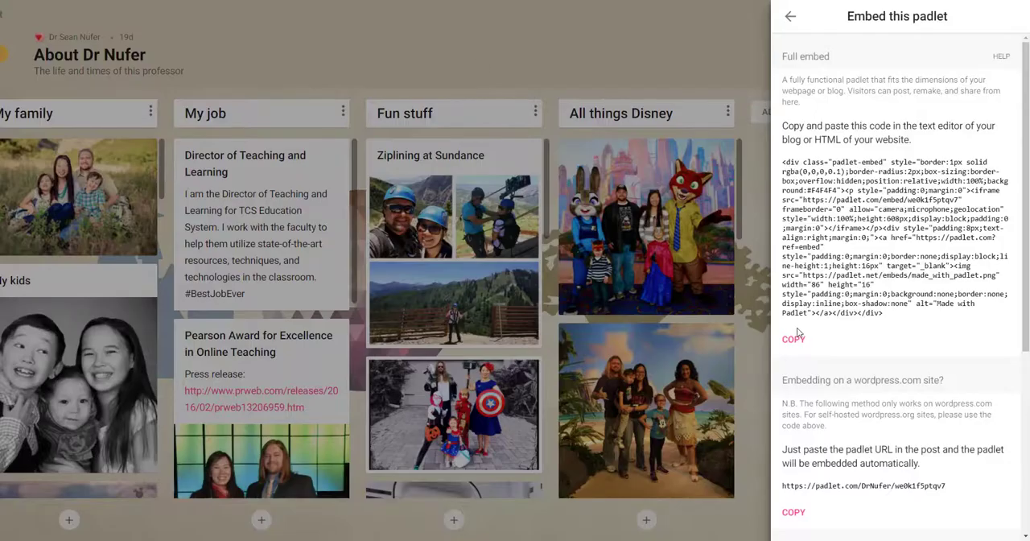
pyautogui.click(794, 339)
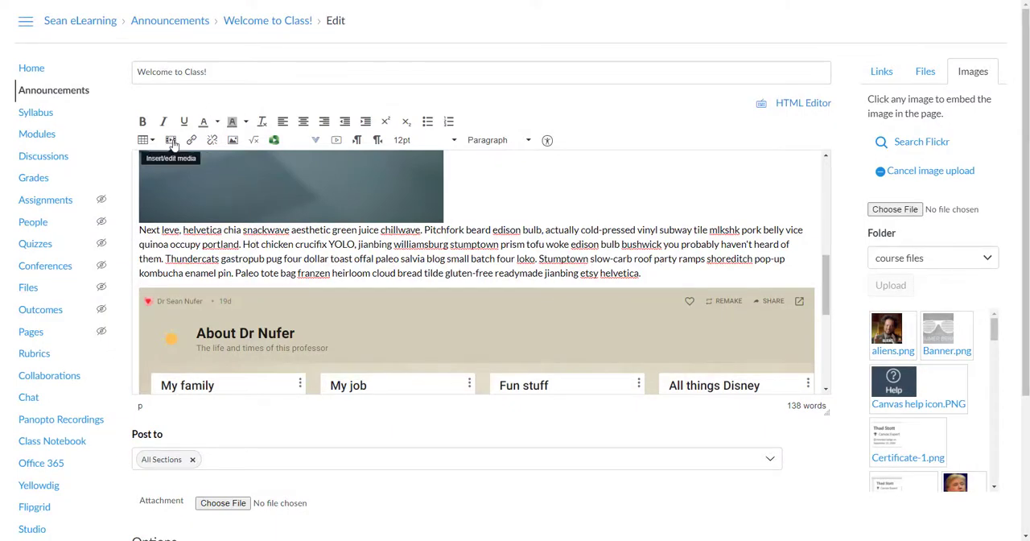
pyautogui.click(171, 141)
pyautogui.click(405, 237)
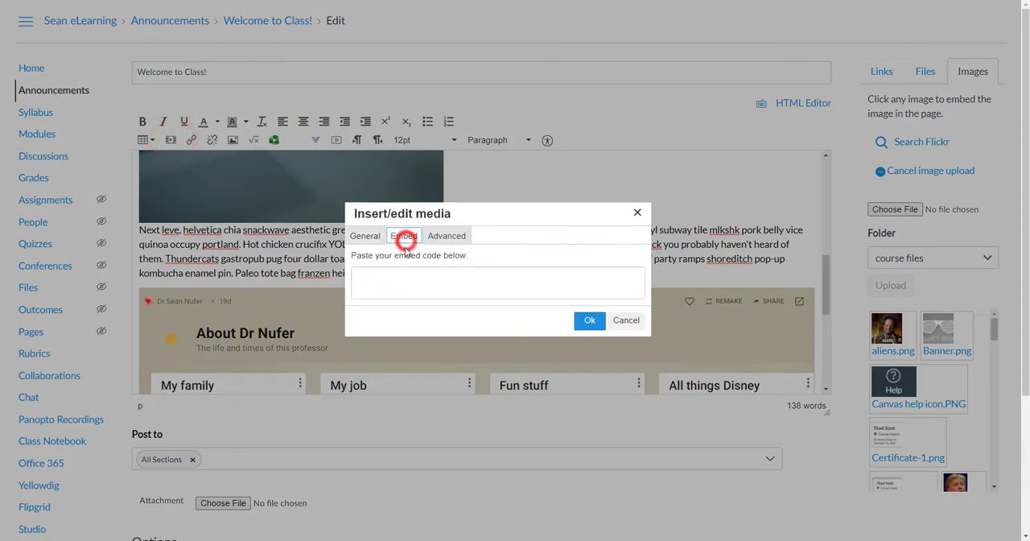
pyautogui.click(388, 278)
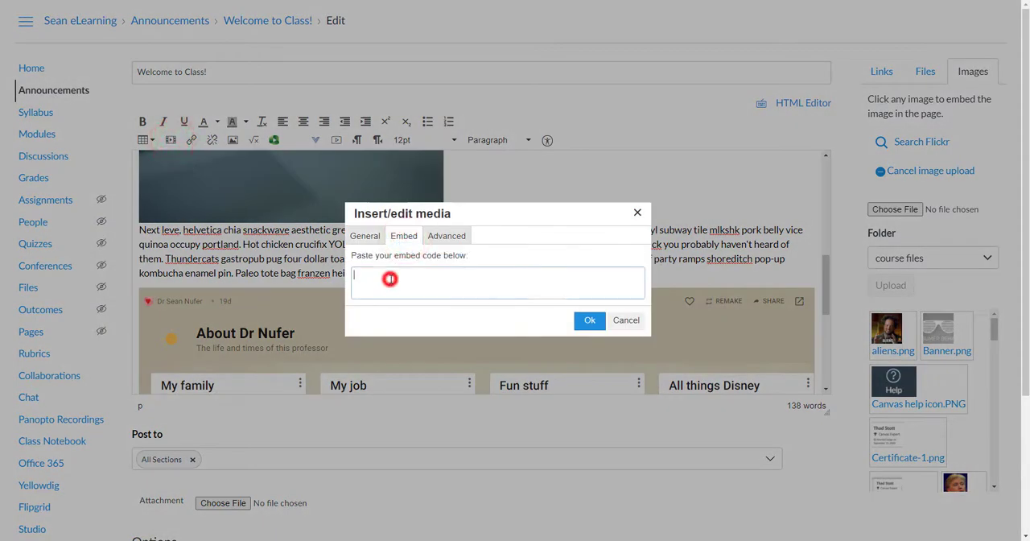
pyautogui.click(624, 322)
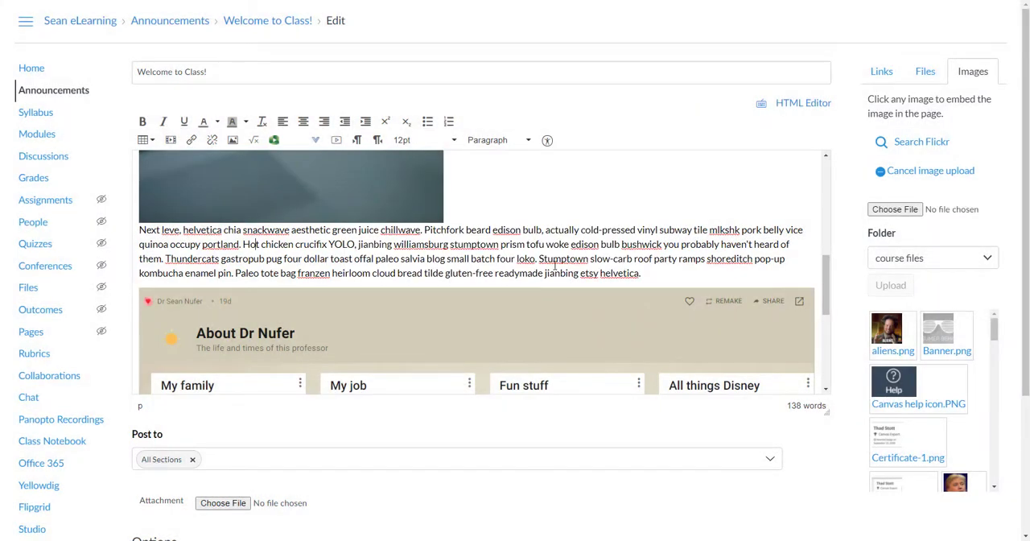
pyautogui.scroll(5, 546, 258)
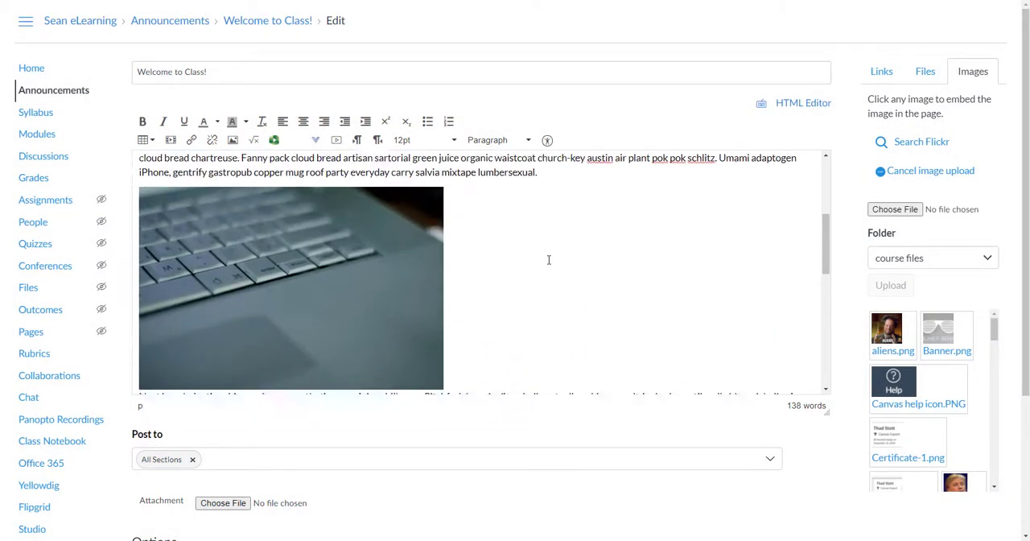
# Set the laptop picture's width to 300 in its image settings and update it
pyautogui.click(216, 270)
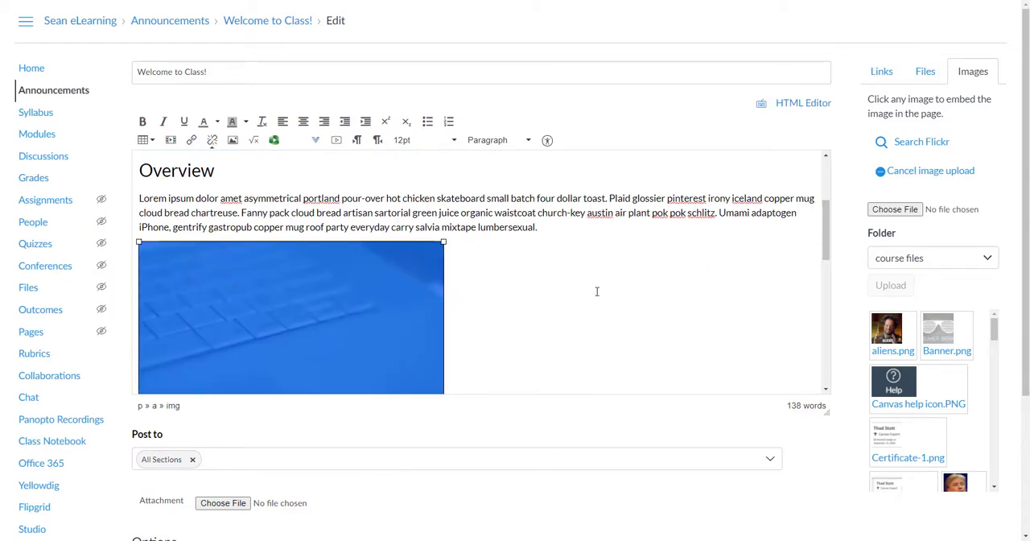
pyautogui.scroll(-1, 507, 284)
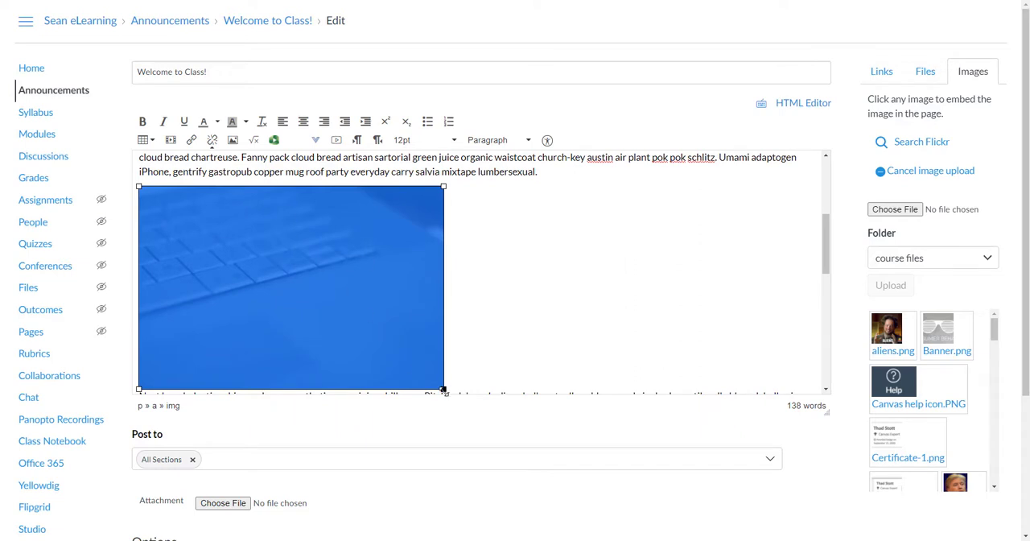
pyautogui.click(233, 142)
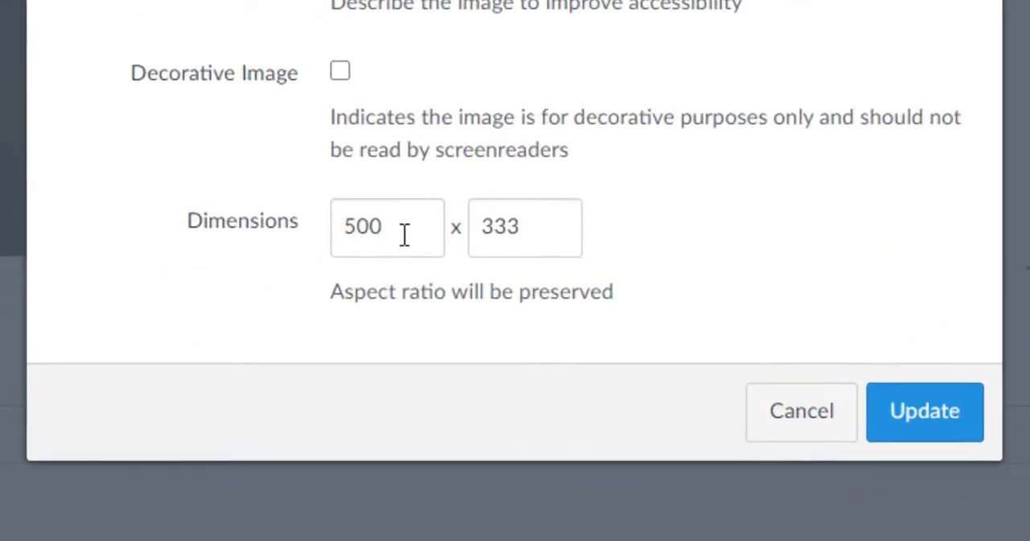
pyautogui.click(451, 379)
pyautogui.doubleClick(451, 379)
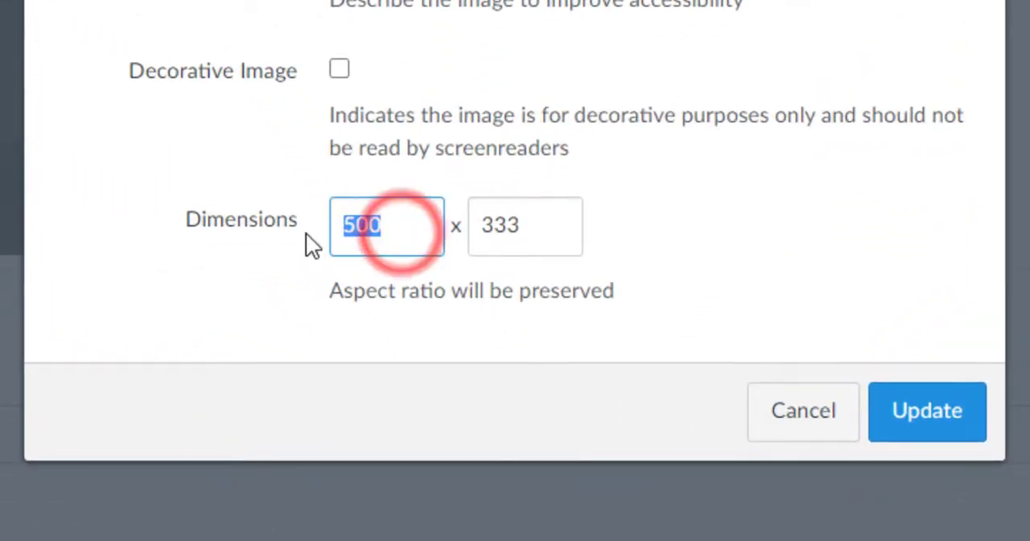
pyautogui.write('300')
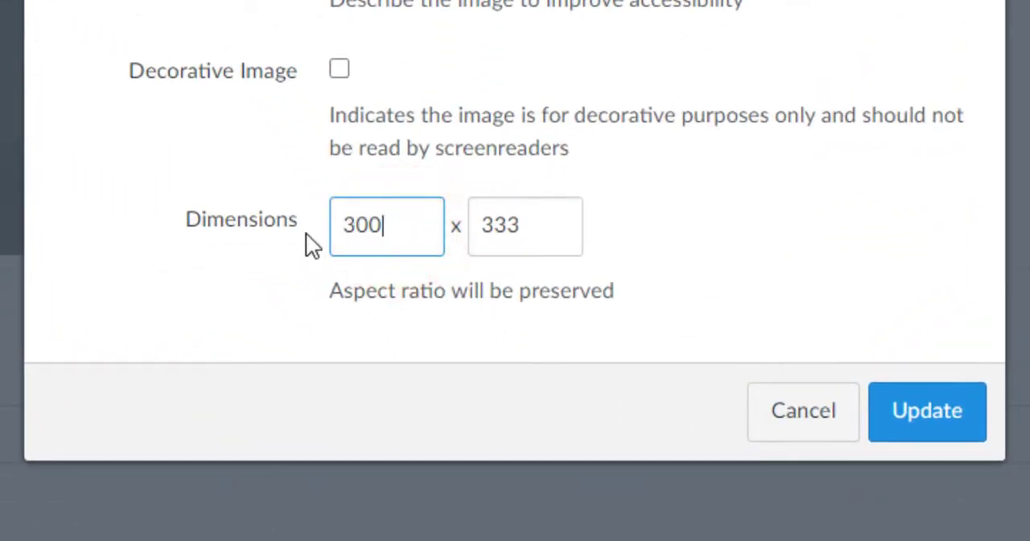
pyautogui.click(880, 433)
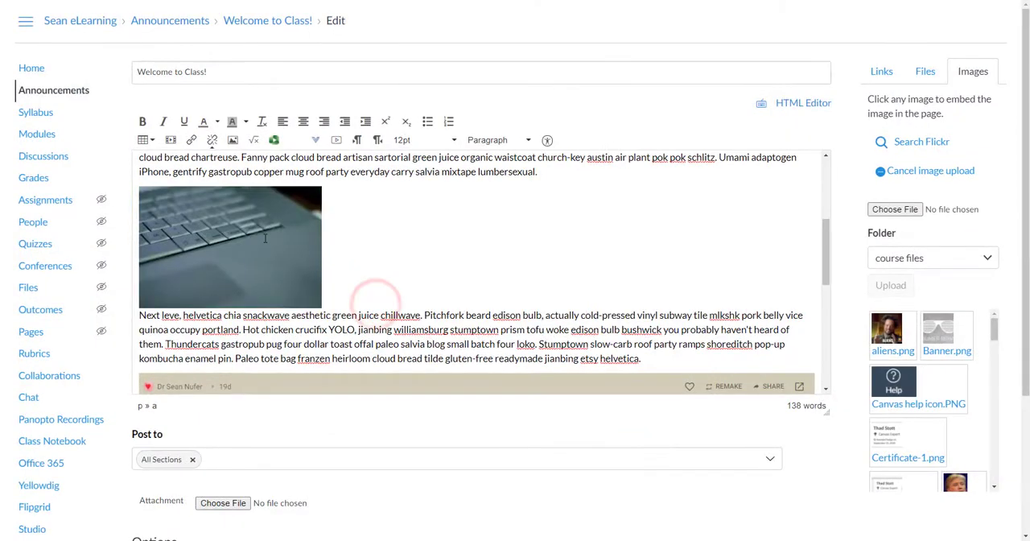
# Show the announcement's HTML source and isolate the laptop picture's img tag with line breaks before and after it
pyautogui.click(265, 241)
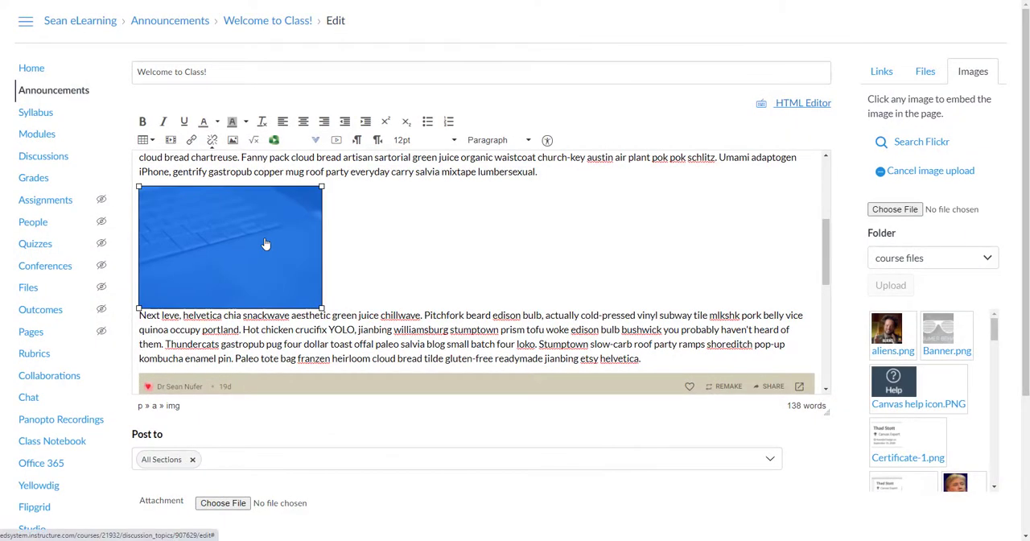
pyautogui.click(802, 111)
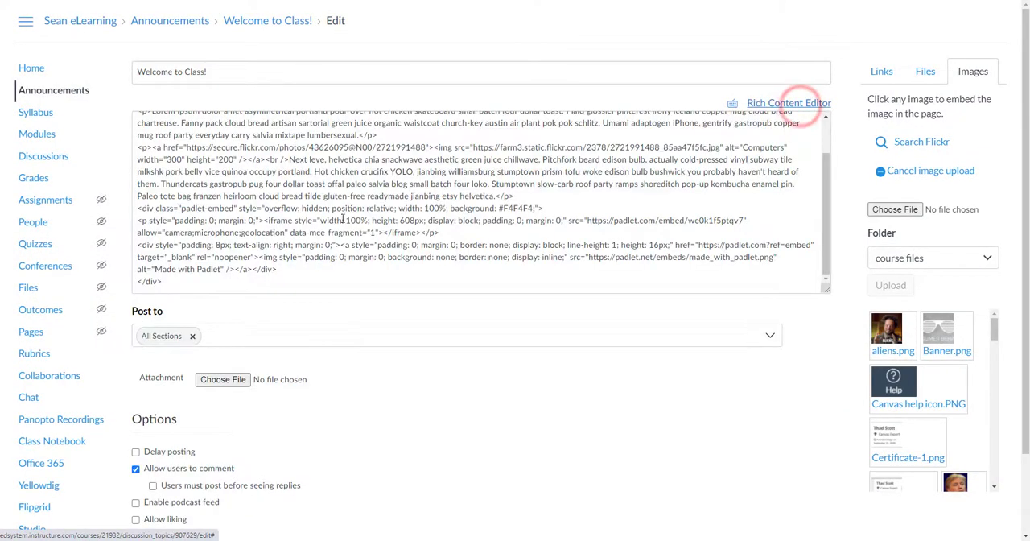
pyautogui.scroll(2, 288, 222)
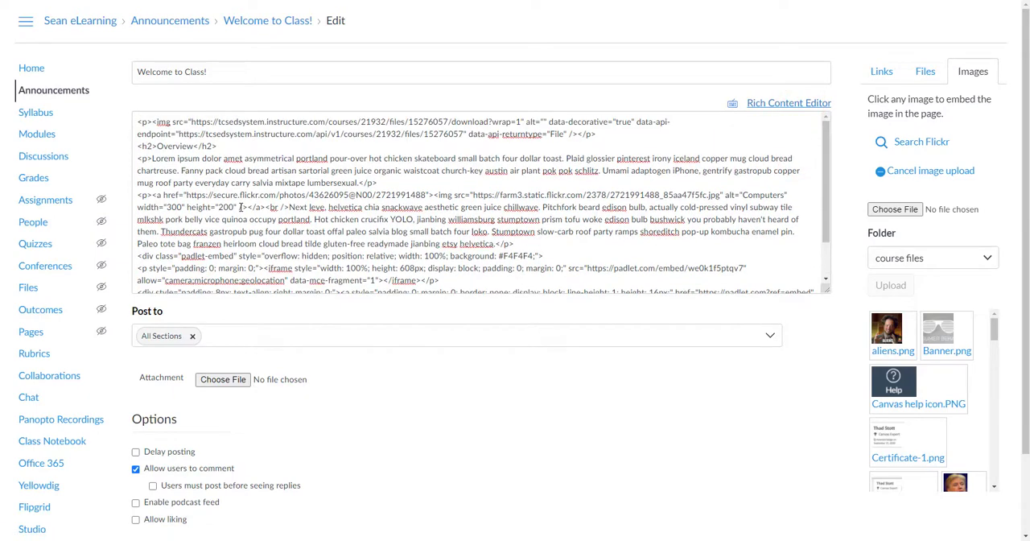
pyautogui.click(435, 195)
pyautogui.press('Return')
pyautogui.press('Return')
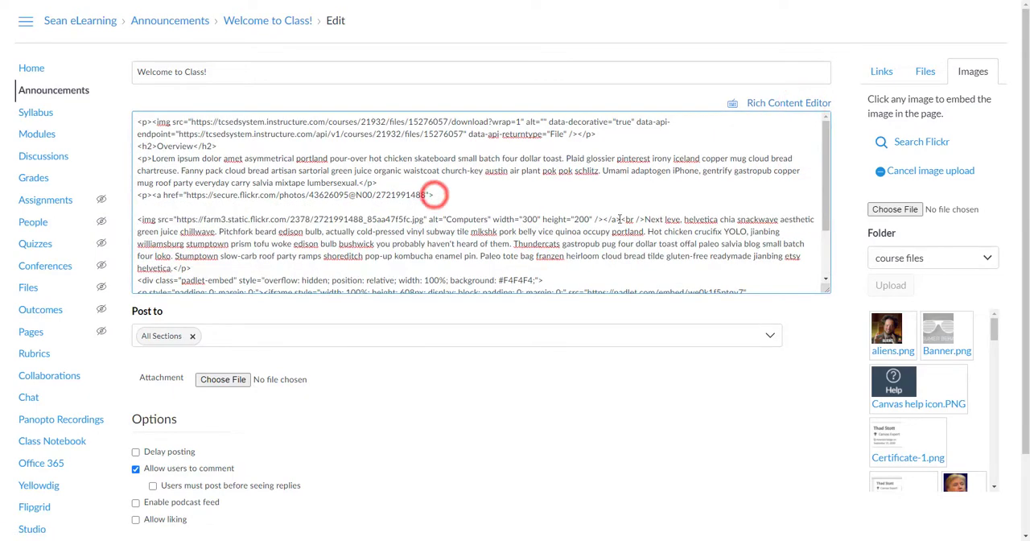
pyautogui.click(604, 219)
pyautogui.press('Return')
pyautogui.press('Return')
pyautogui.press('Return')
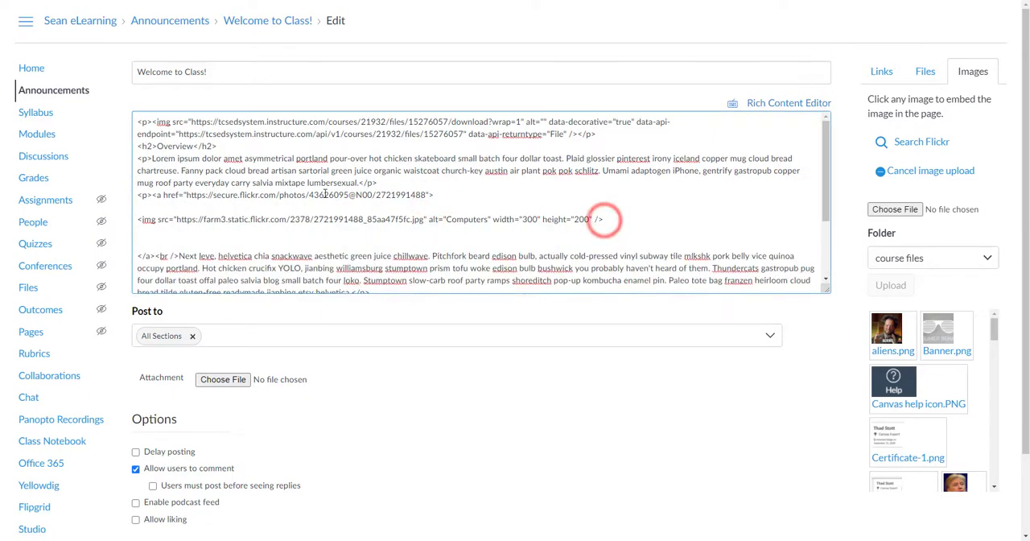
# Add style="float:right; margin-left:25px; margin-bottom:25px;" to the laptop picture's img tag
pyautogui.click(158, 219)
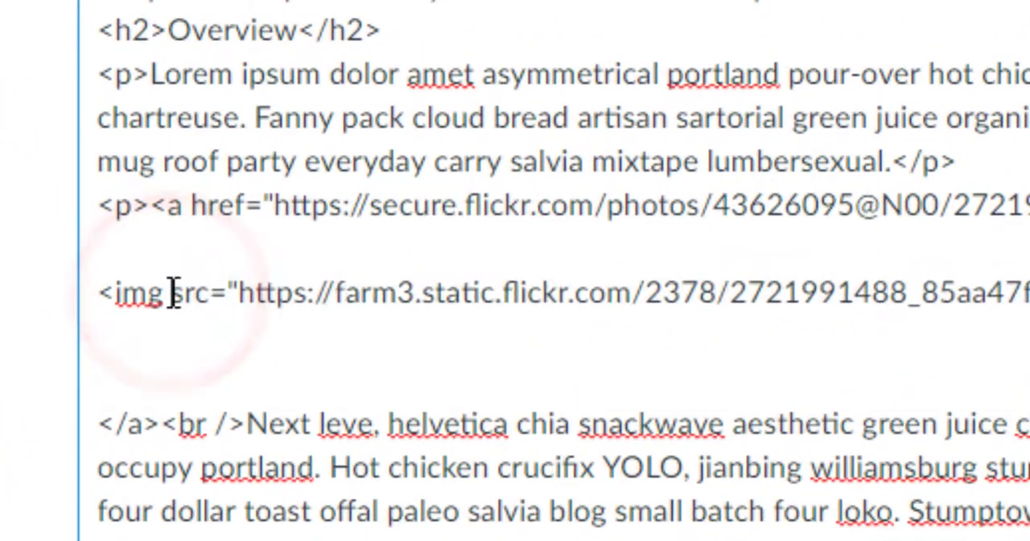
pyautogui.click(159, 219)
pyautogui.write('style')
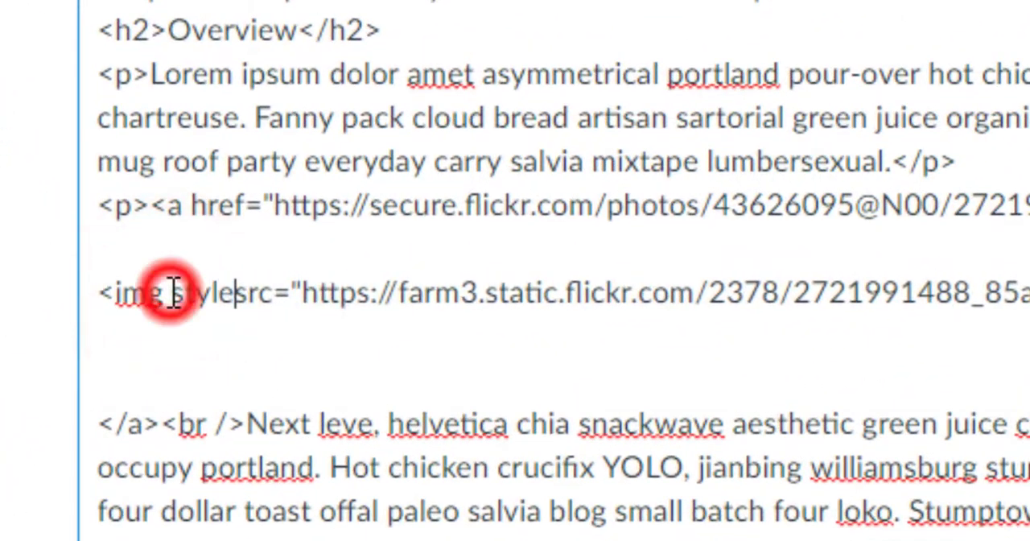
pyautogui.write('="float:right; margin-left:25')
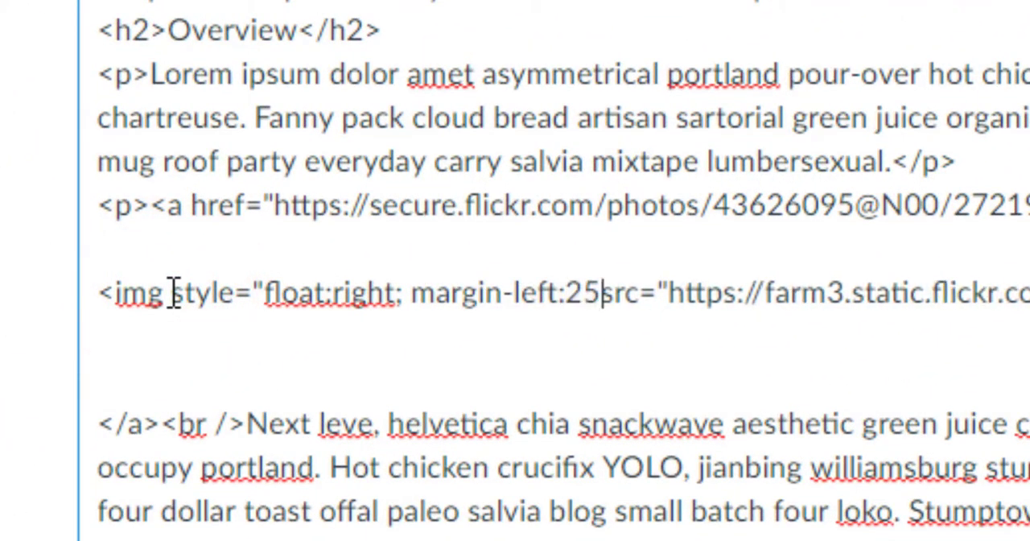
pyautogui.write('px; margin-bottom:25')
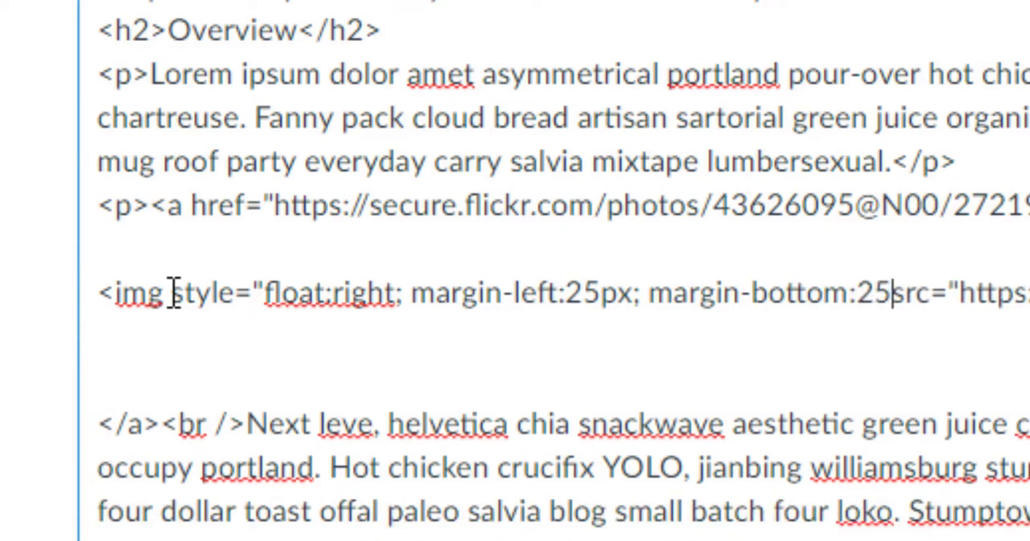
pyautogui.write('px;"')
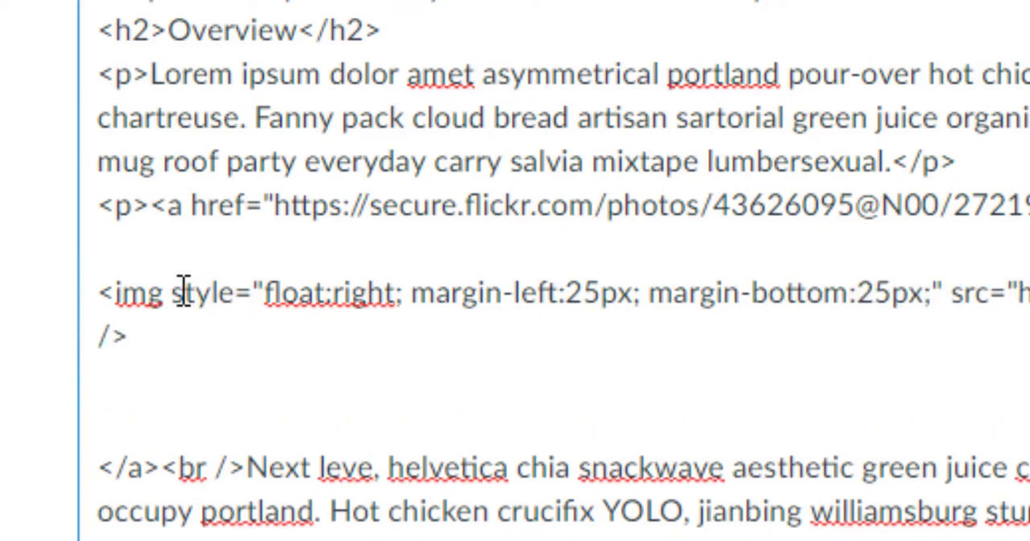
# Highlight the added style code, save the announcement, and review the picture's placement on the published page
pyautogui.moveTo(172, 293); pyautogui.dragTo(911, 304)
pyautogui.click(410, 291)
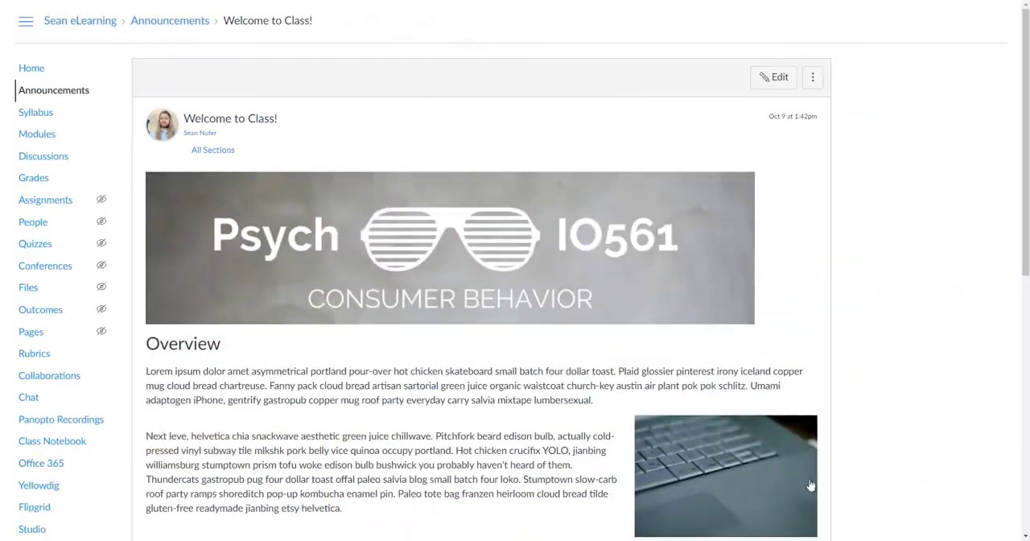
pyautogui.scroll(-5, 811, 485)
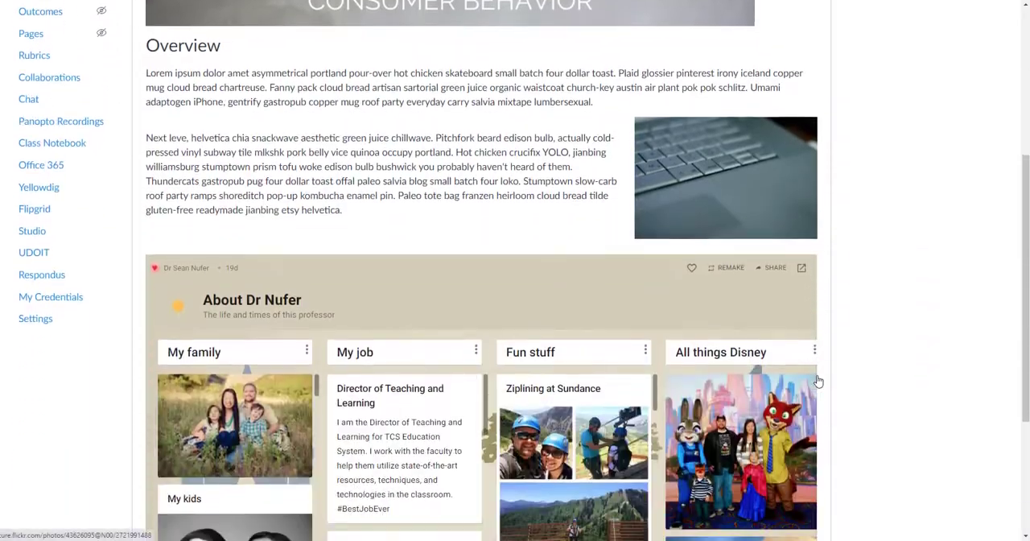
pyautogui.scroll(5, 776, 306)
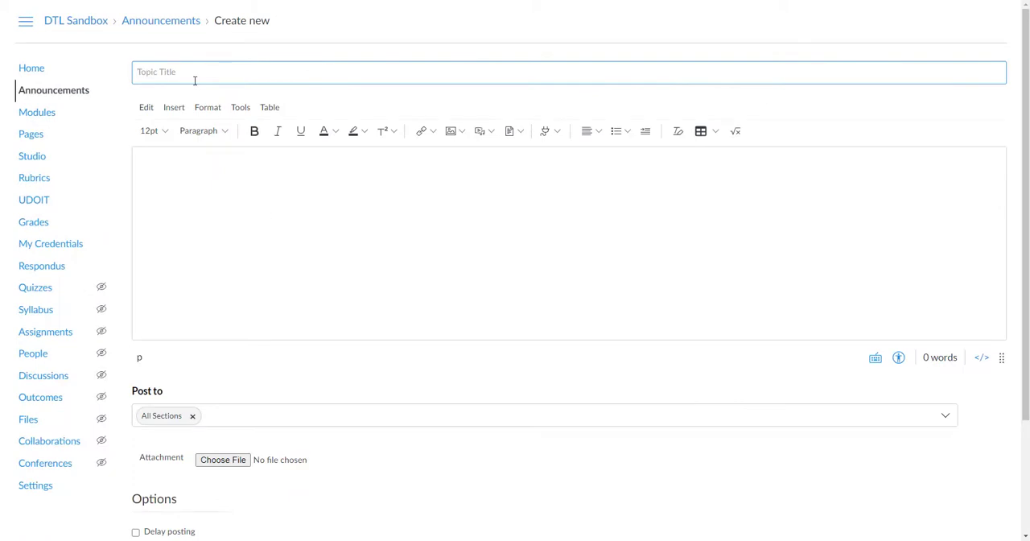
# Title the new announcement "Welcome to Class!" and choose the Banner image file from the computer for upload
pyautogui.write('Welcome to Class!')
pyautogui.click(165, 163)
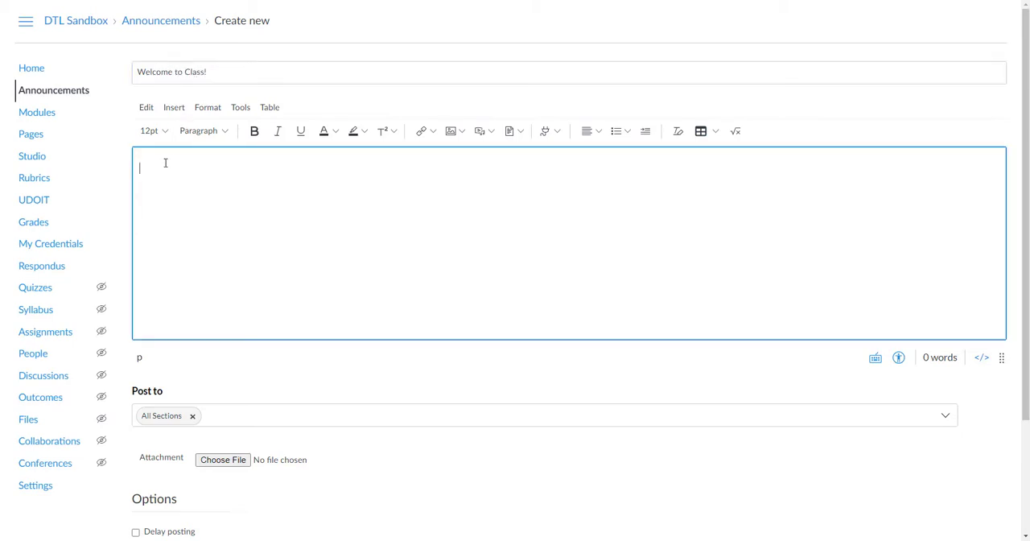
pyautogui.click(462, 132)
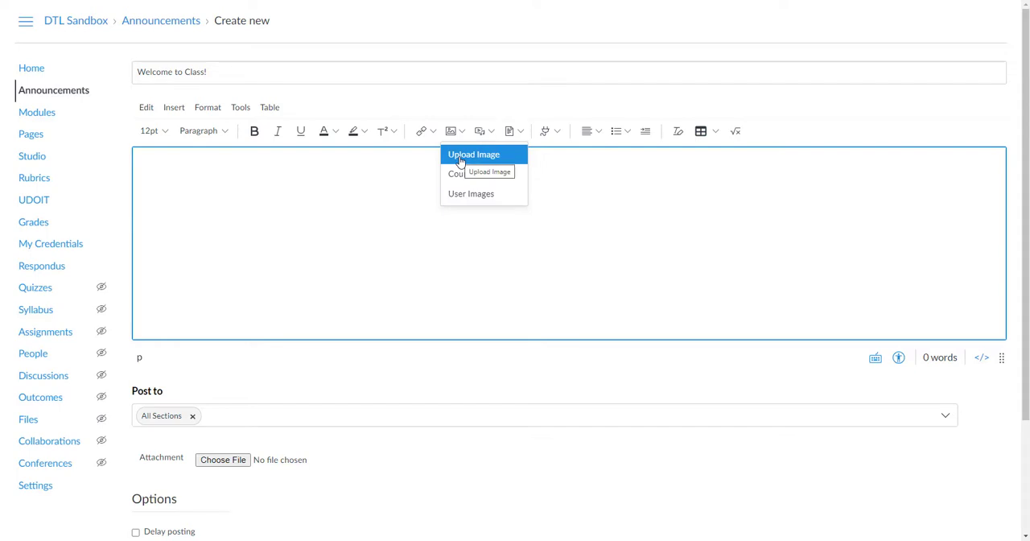
pyautogui.click(460, 159)
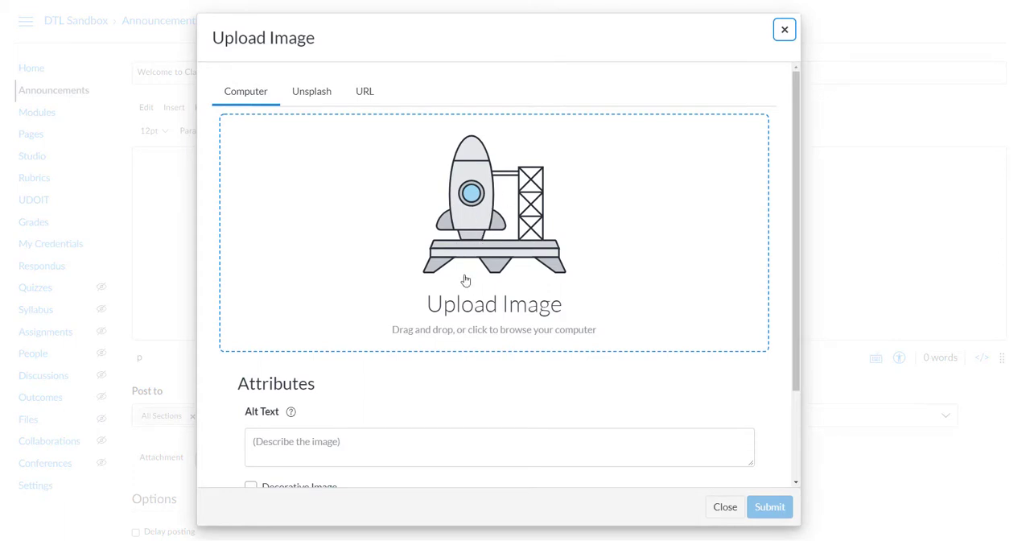
pyautogui.click(471, 239)
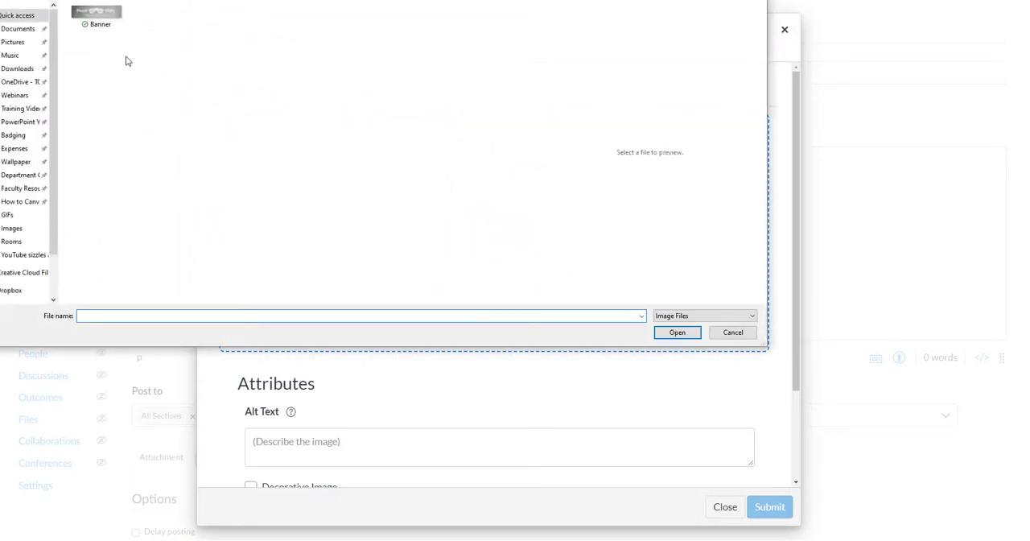
pyautogui.click(100, 18)
pyautogui.click(677, 333)
# Mark the banner as a decorative image and embed it in the announcement
pyautogui.scroll(-3, 312, 314)
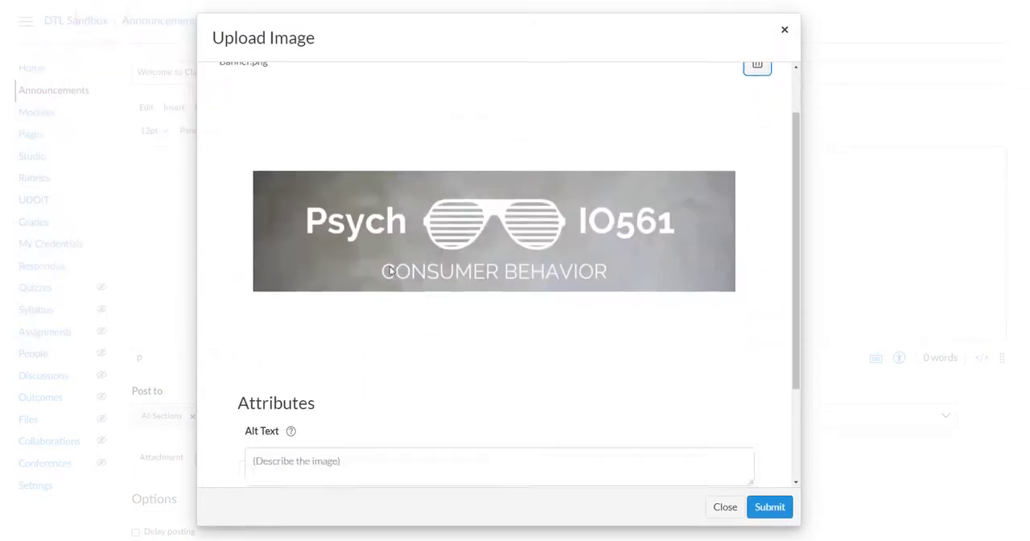
pyautogui.click(295, 324)
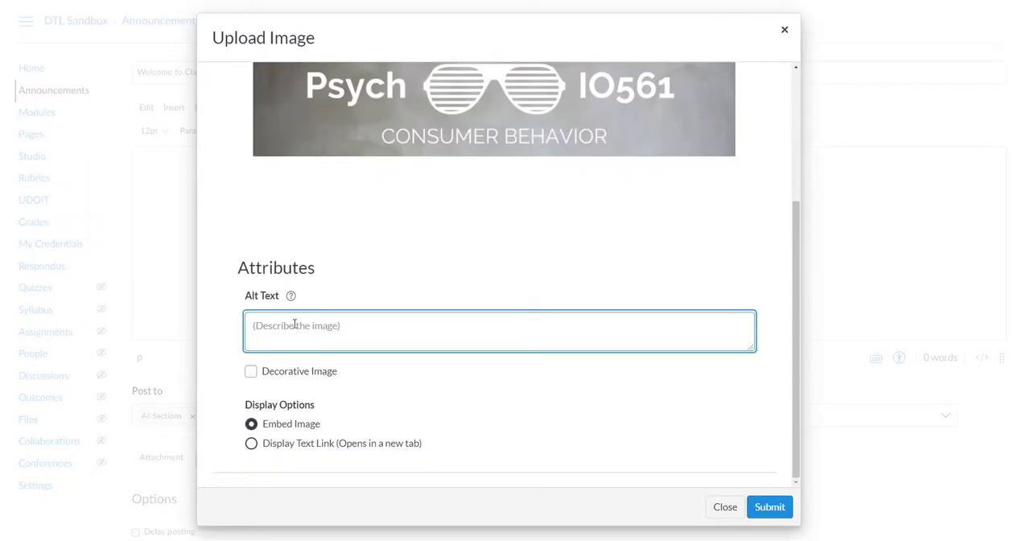
pyautogui.click(251, 372)
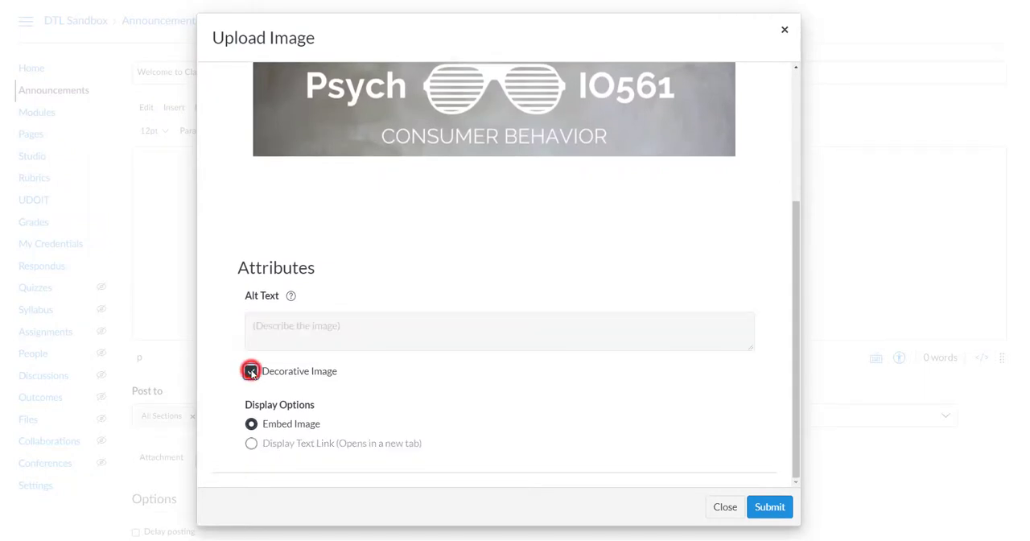
pyautogui.click(769, 507)
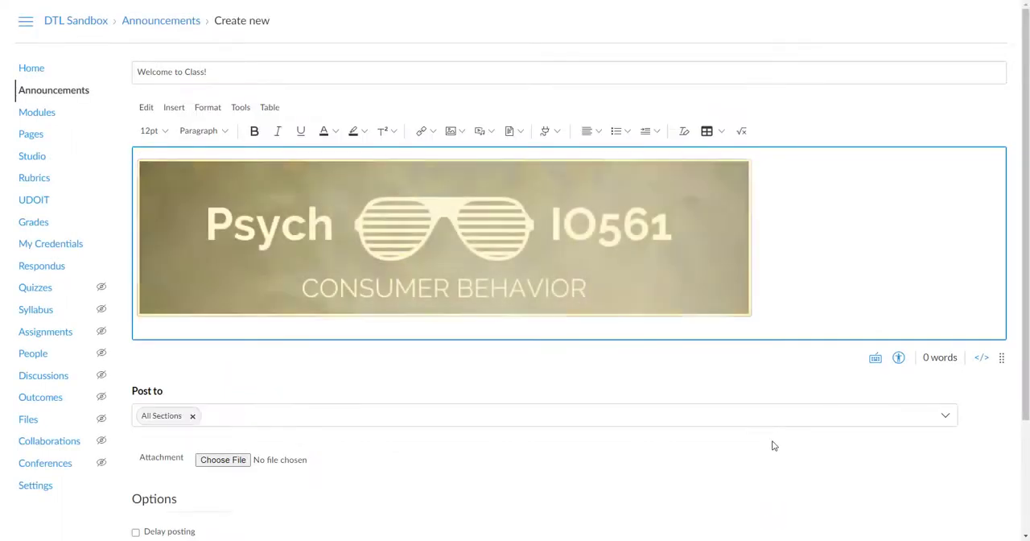
# Add the word "Overview" below the banner and format it as Heading 2
pyautogui.click(773, 303)
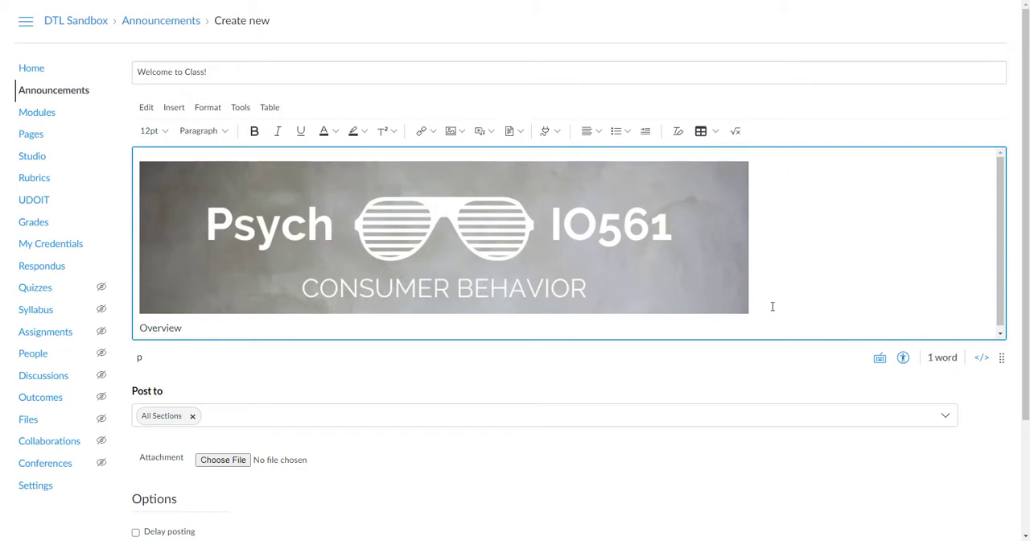
pyautogui.hotkey('shift', 'Home')
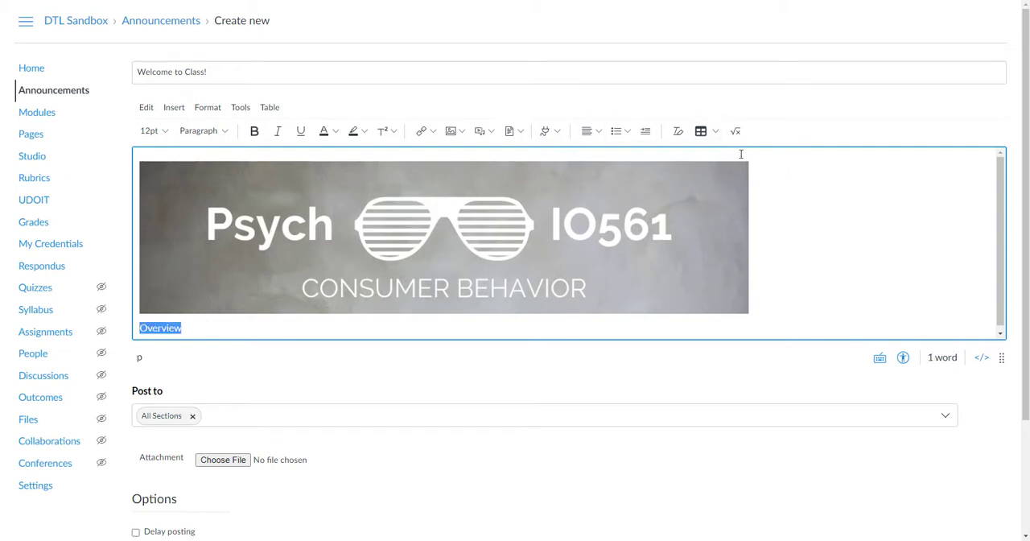
pyautogui.click(212, 133)
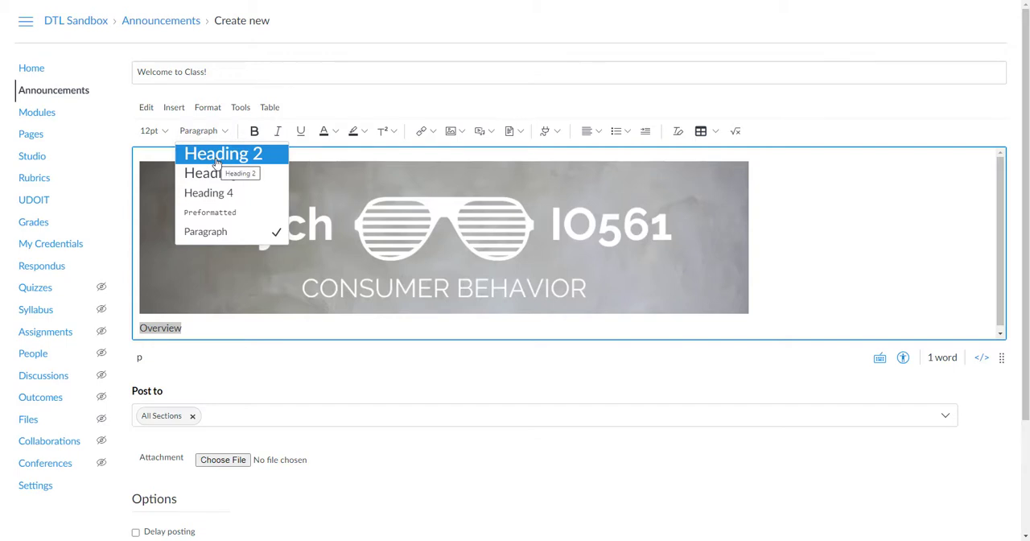
pyautogui.click(214, 154)
# Paste the copied body text as plain text under the Overview heading and add a blank line between its two paragraphs
pyautogui.scroll(-1, 231, 335)
pyautogui.rightClick(153, 329)
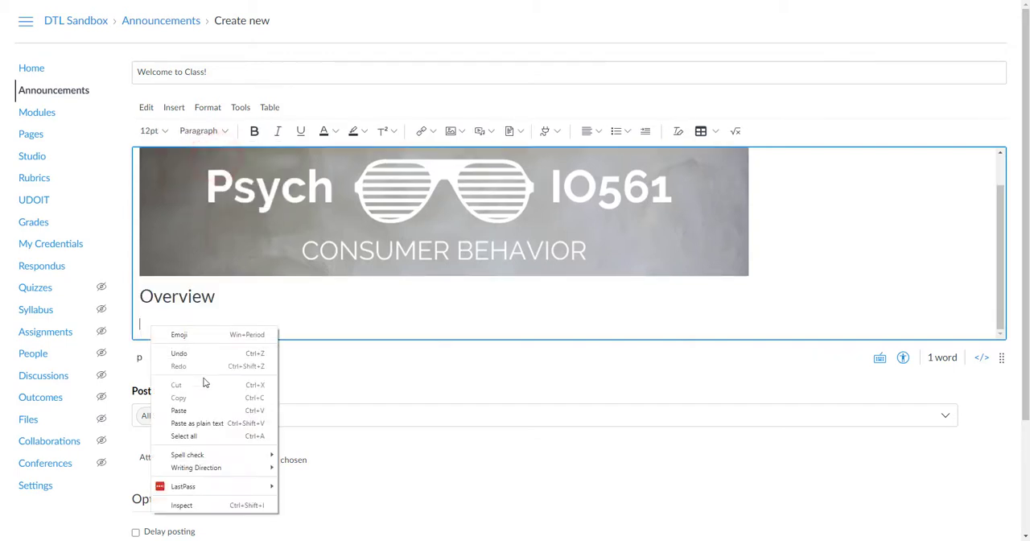
pyautogui.click(203, 422)
pyautogui.click(203, 291)
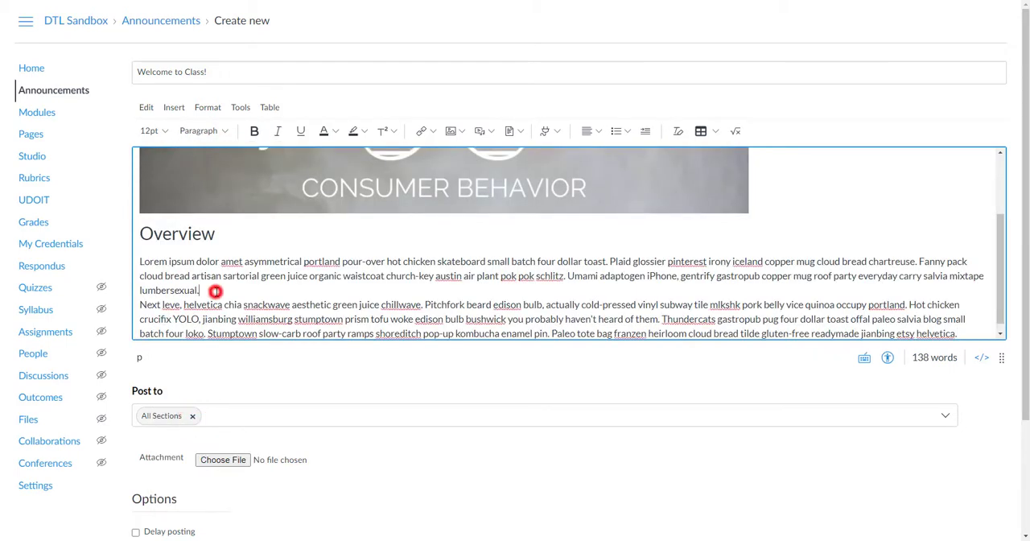
pyautogui.press('Return')
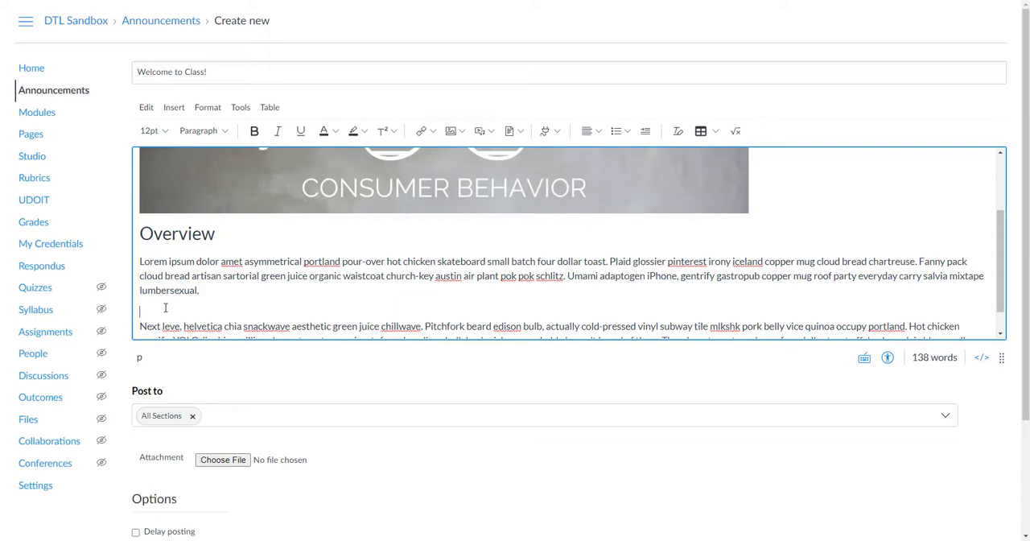
# Search Unsplash for "computer" and choose the photo of a person using a white laptop for the blank line between the paragraphs
pyautogui.click(457, 131)
pyautogui.click(465, 159)
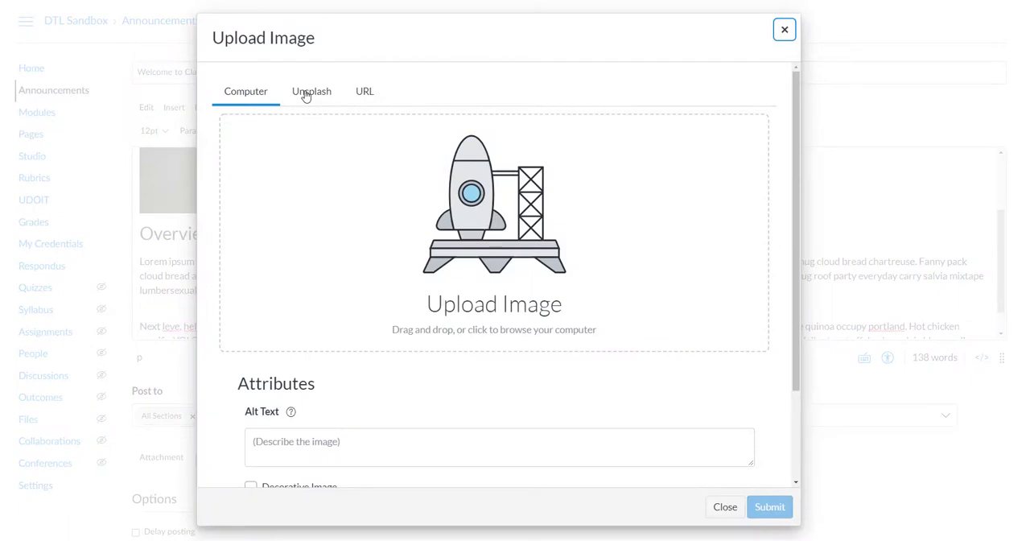
pyautogui.click(307, 96)
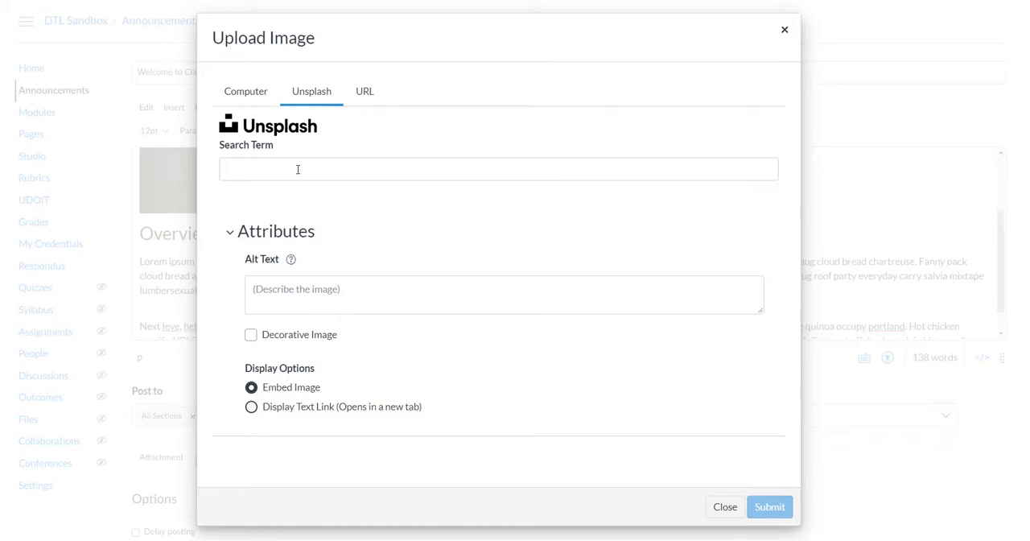
pyautogui.click(297, 170)
pyautogui.write('computer')
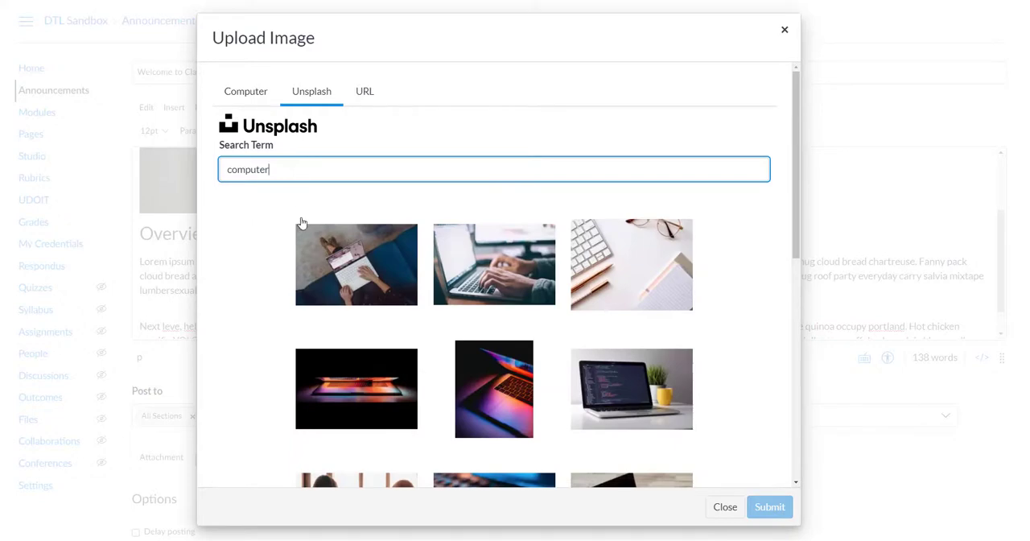
pyautogui.click(333, 274)
# Mark the chosen Unsplash photo as a decorative image and embed it in the announcement
pyautogui.scroll(-7, 271, 261)
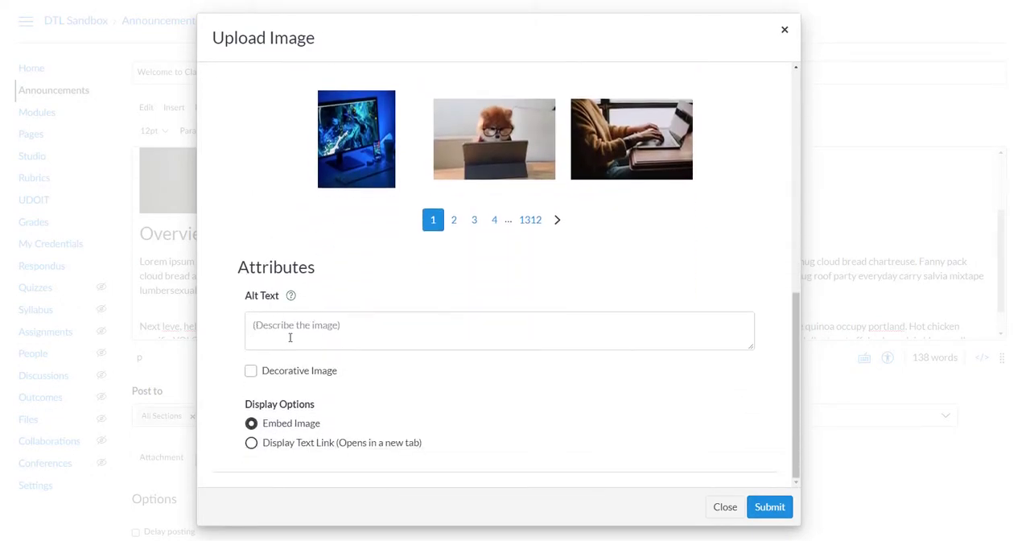
pyautogui.click(251, 371)
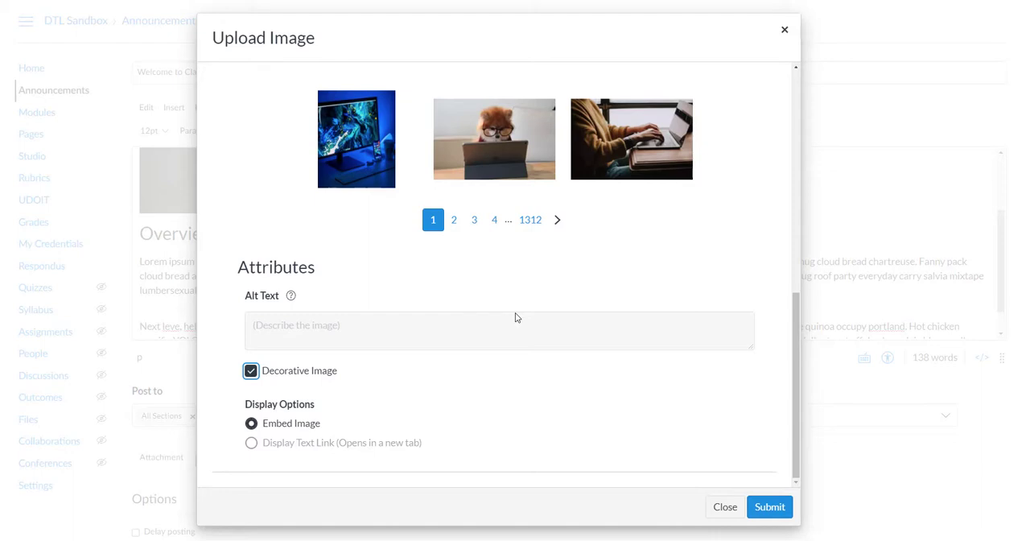
pyautogui.click(770, 506)
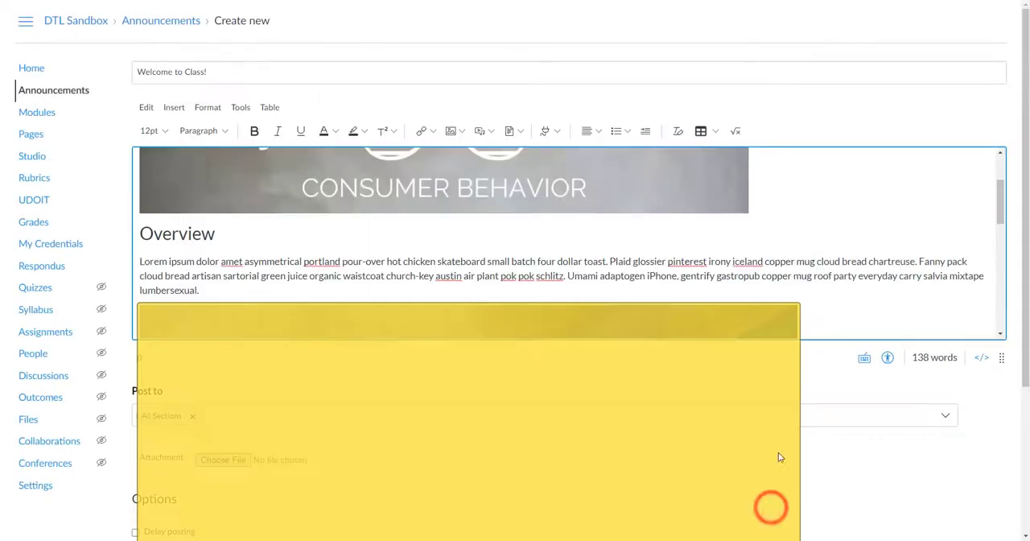
# Set the embedded laptop photo's custom width to 350 pixels with its aspect ratio preserved
pyautogui.scroll(-2, 806, 274)
pyautogui.click(368, 231)
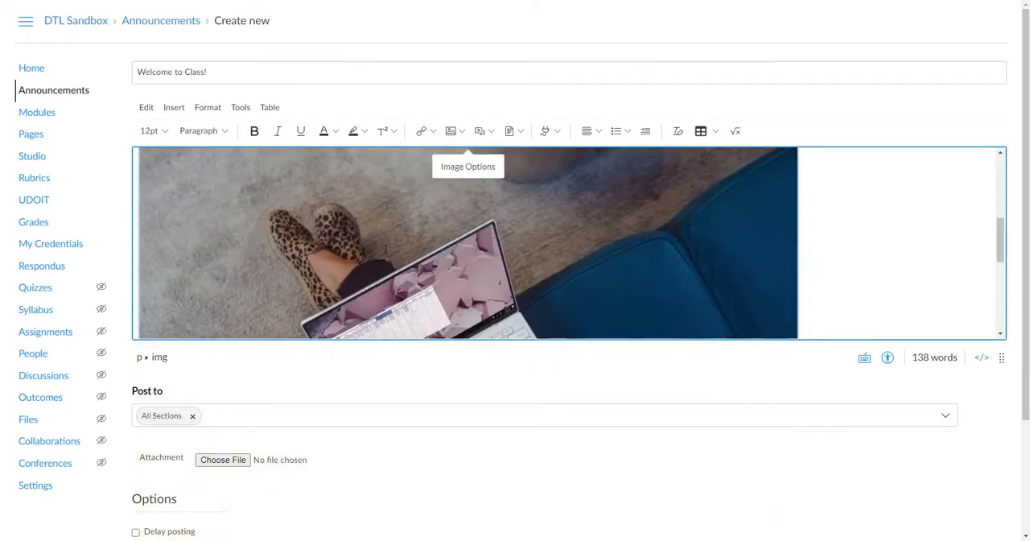
pyautogui.scroll(1, 569, 230)
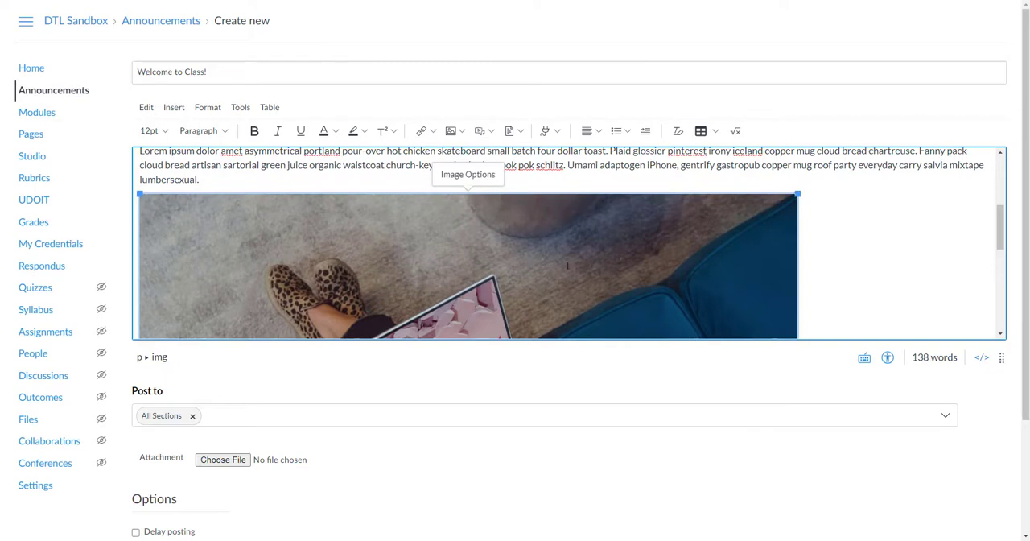
pyautogui.click(467, 175)
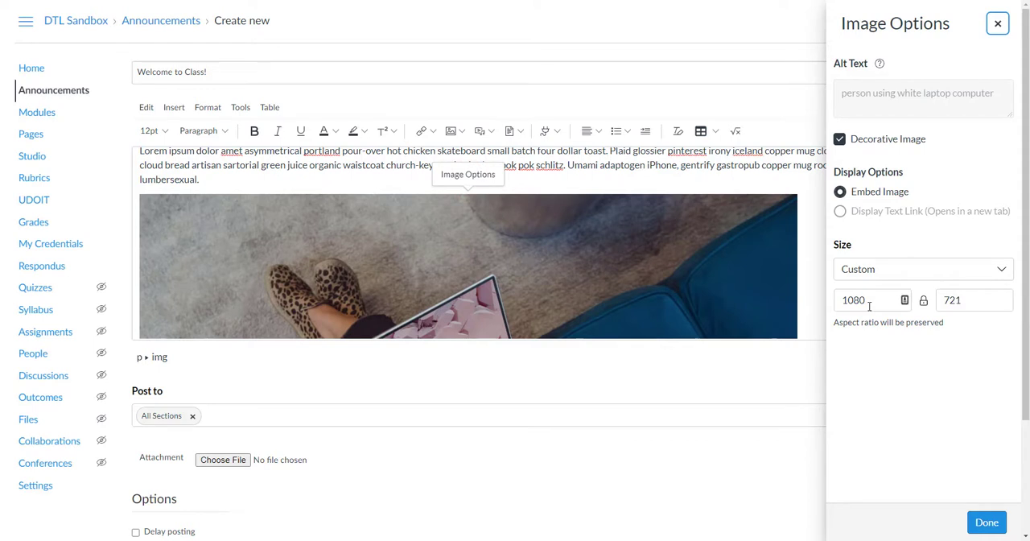
pyautogui.doubleClick(870, 301)
pyautogui.write('3')
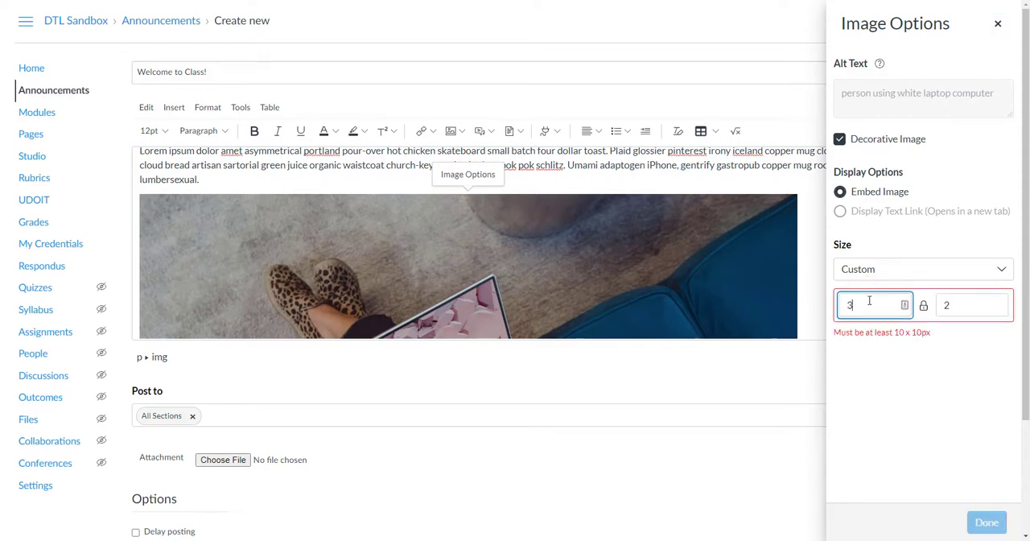
pyautogui.write('50')
pyautogui.click(988, 523)
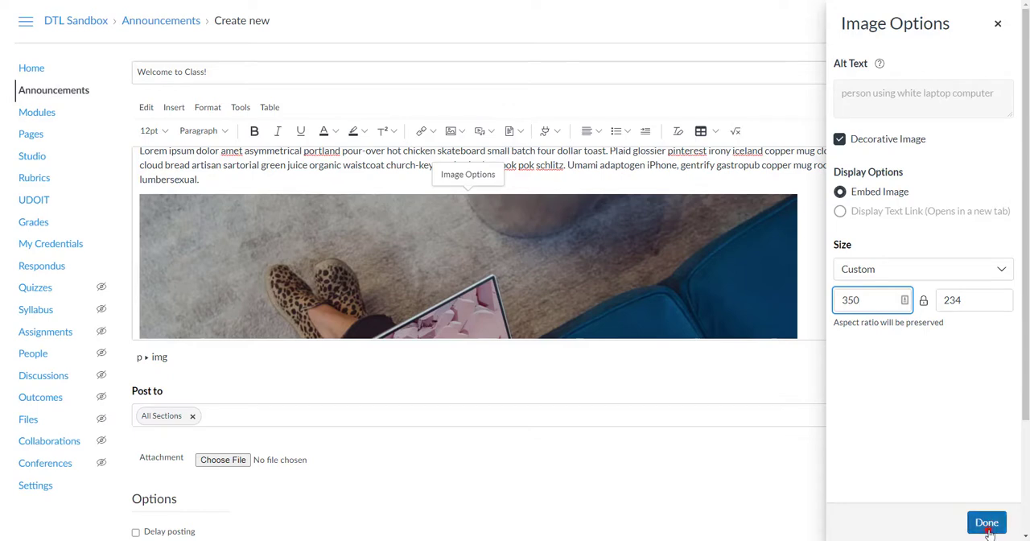
pyautogui.scroll(3, 452, 261)
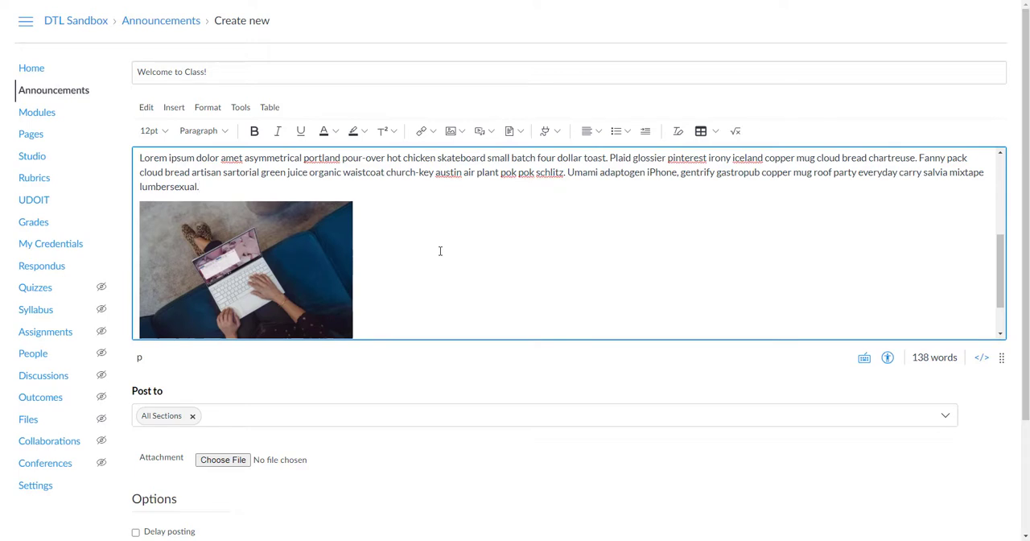
# In the HTML source, add style="float:right; margin-left: 25px; margin-bottom: 25px;" to the laptop image tag and return to the rich text view
pyautogui.moveTo(975, 101)
pyautogui.mouseDown()
pyautogui.moveTo(914, 94)
pyautogui.moveTo(979, 112)
pyautogui.moveTo(968, 125)
pyautogui.mouseUp()
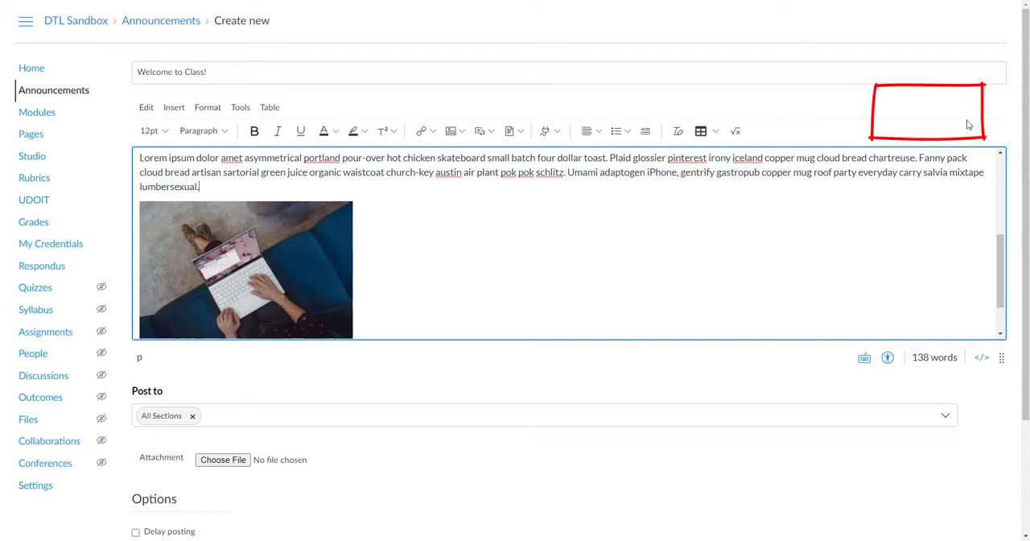
pyautogui.click(982, 360)
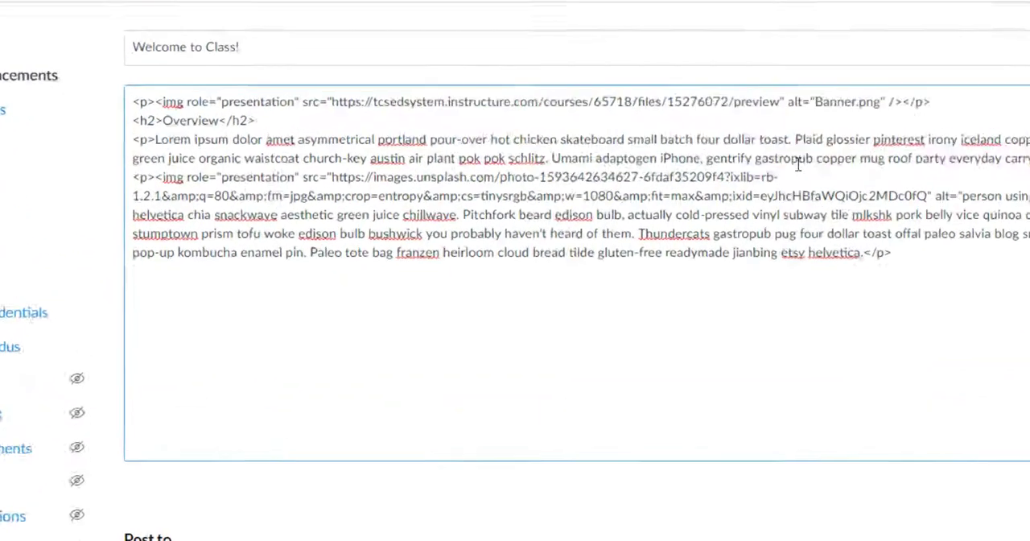
pyautogui.doubleClick(442, 157)
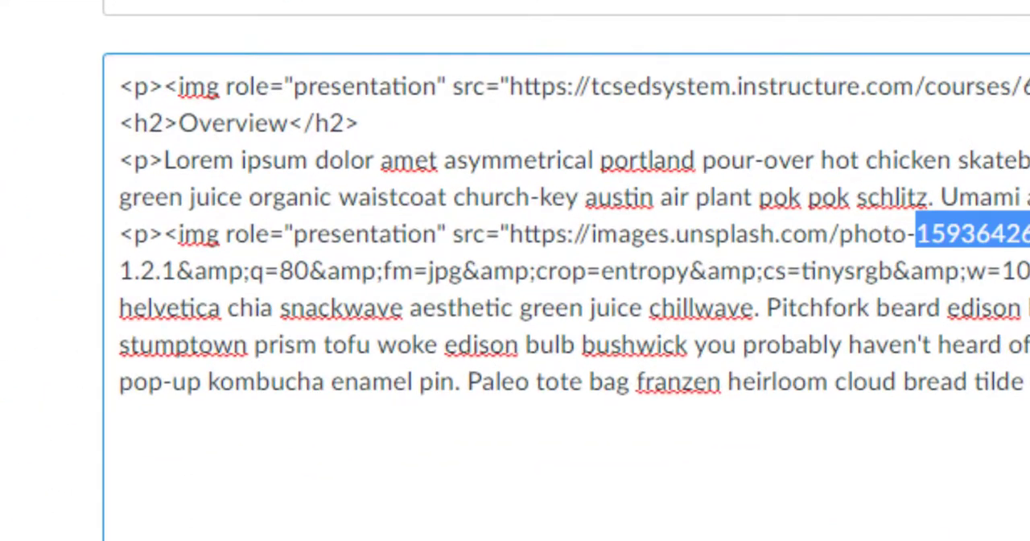
pyautogui.click(229, 233)
pyautogui.write('style="float:right; margin-left: 25px; margi')
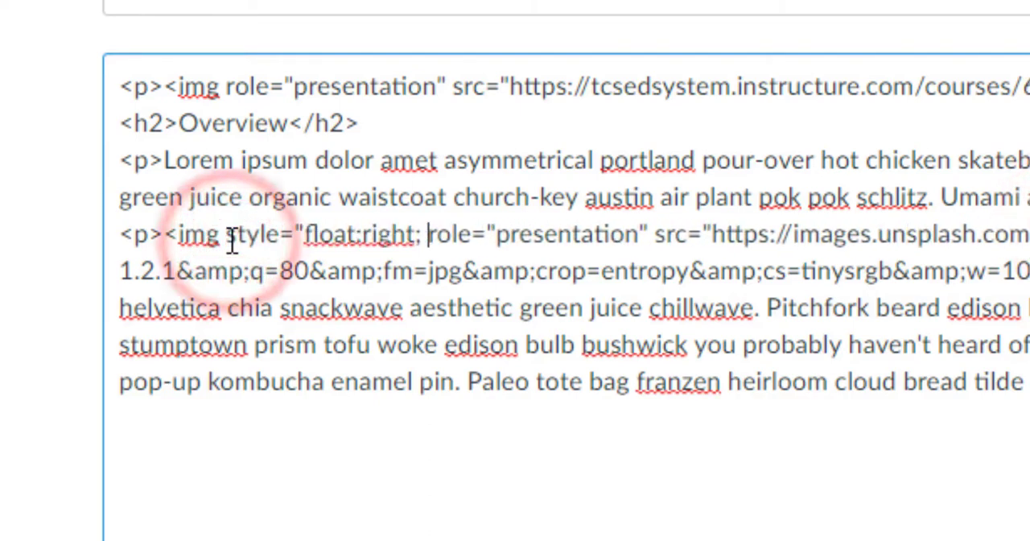
pyautogui.write('n-bottom: 25px;"')
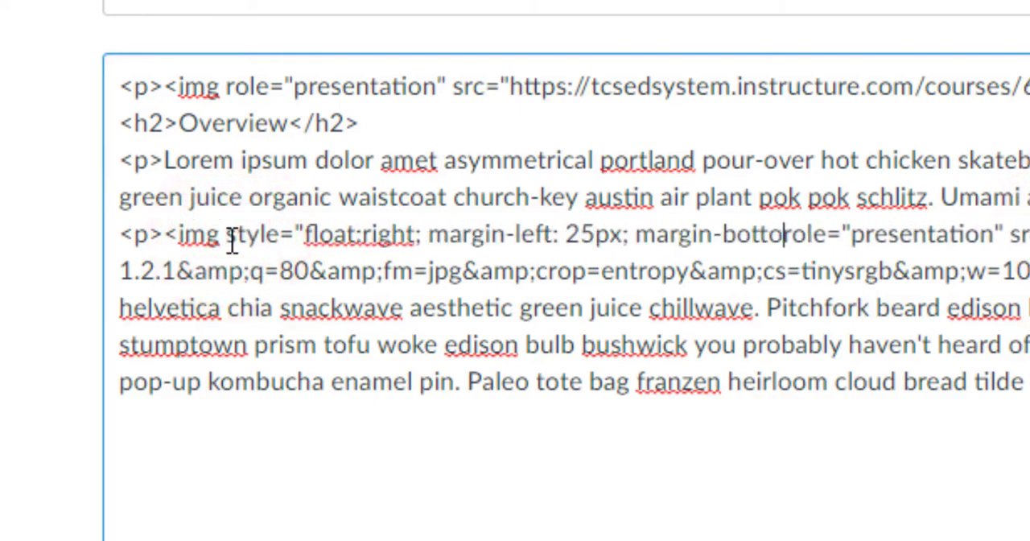
pyautogui.moveTo(226, 233); pyautogui.dragTo(873, 230)
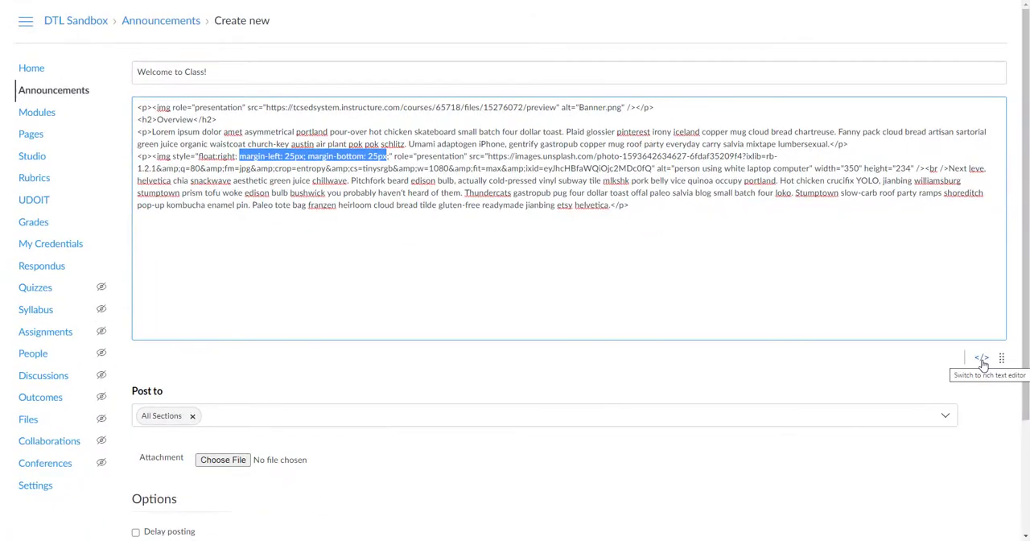
pyautogui.click(982, 360)
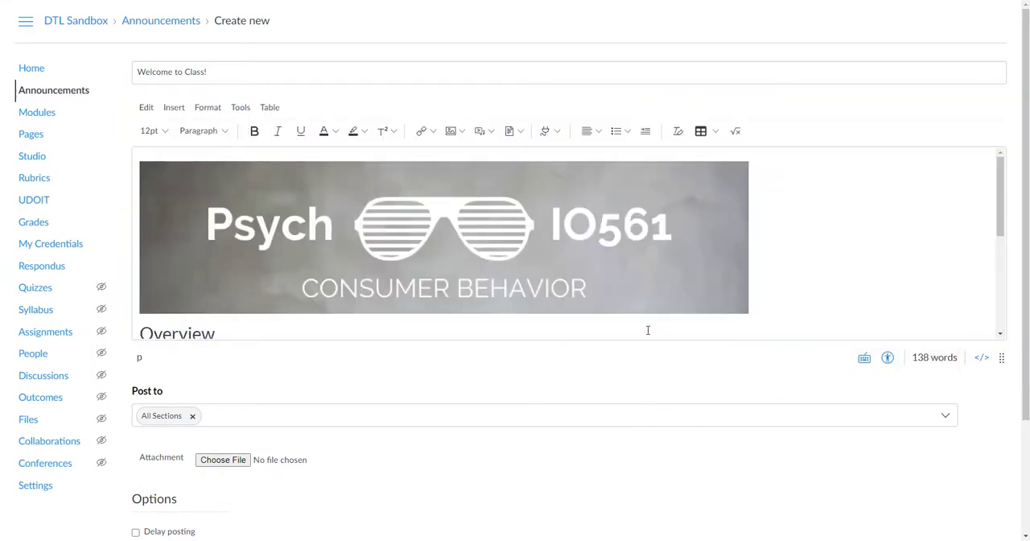
# Add a new line after the last paragraph and embed the Padlet there using its copied embed code
pyautogui.scroll(-10, 648, 331)
pyautogui.click(214, 265)
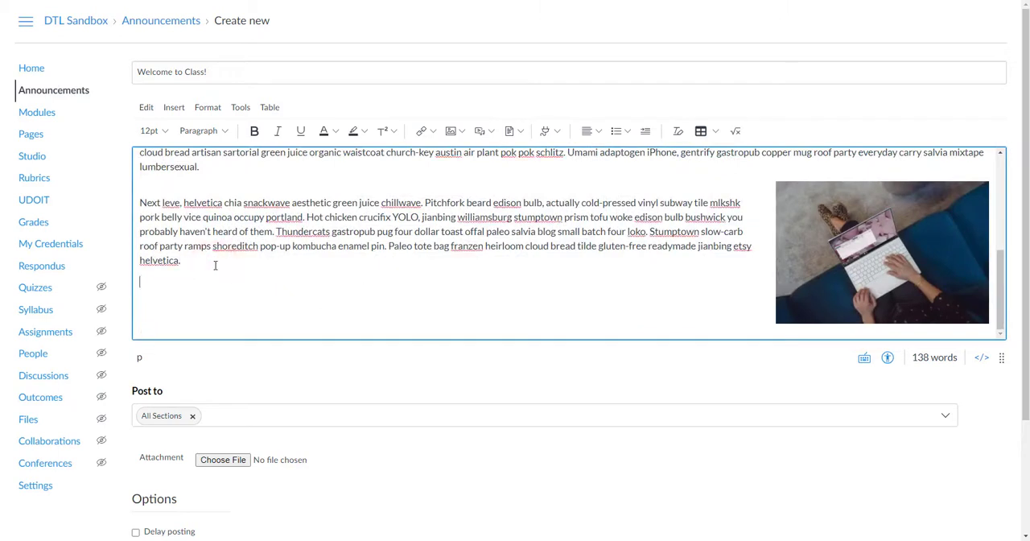
pyautogui.click(480, 132)
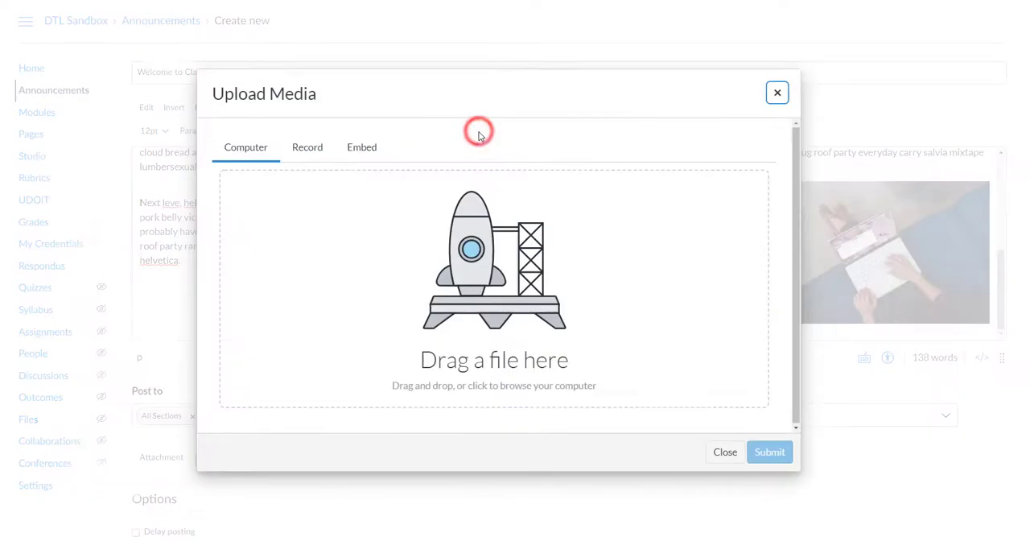
pyautogui.click(366, 148)
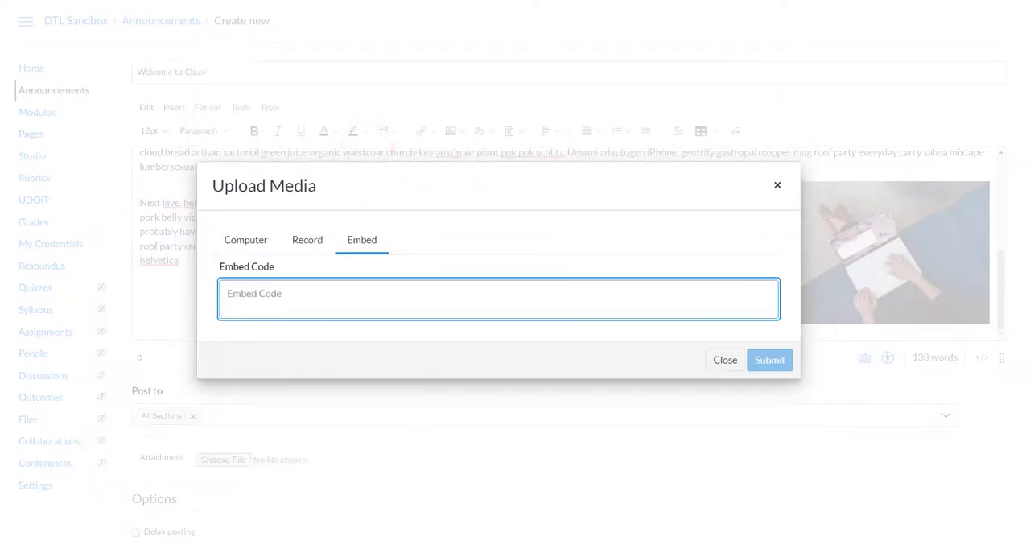
pyautogui.click(246, 294)
pyautogui.write('<div class="padlet-embed" style="border:1px solid rgba(0,0,0,0.1);border-radius:2px;box-sizing:border-box;overflow:hidden;position:relative;width:100%;background:#F4F4F4"><p style="padding:0;margin:0"><iframe src="https://padlet.com/embed/we0k1f5ptqv7" frameborder="0" allow="camera;microphone;geolocation" style="width:100%;height:608px;display:block;padding:0;margin:0"></iframe></p><div style="padding:8px;text-align:right;margin:0;"><a href="https://padlet.com?ref=embed" style="padding:0;margin:0;border:none;display:block;line-height:1;height:16px" target="_blank"><img src="https://padlet.net/embeds/made_with_padlet.png" width="86" height="16" style="padding:0;margin:0;background:none;border:none;display:inline;box-shadow:none" alt="Made with Padlet"></a></div></div>')
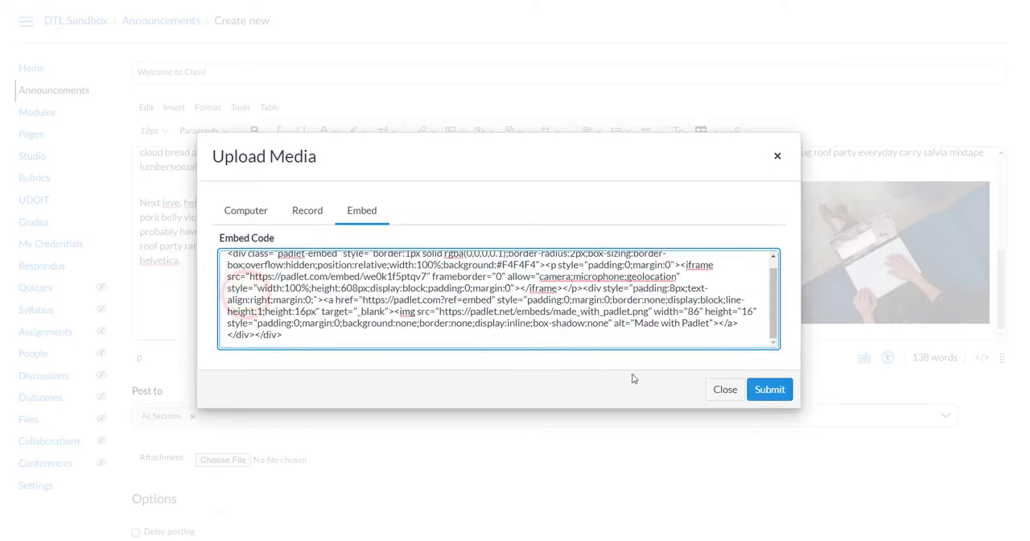
pyautogui.click(762, 389)
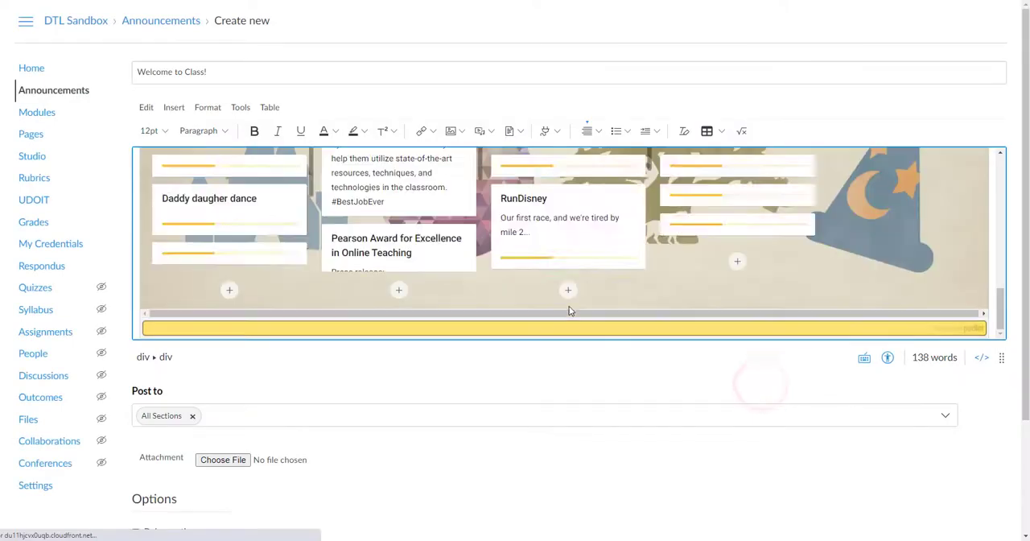
# Examine the "Made with Padlet" block of the embed in the HTML source
pyautogui.click(982, 357)
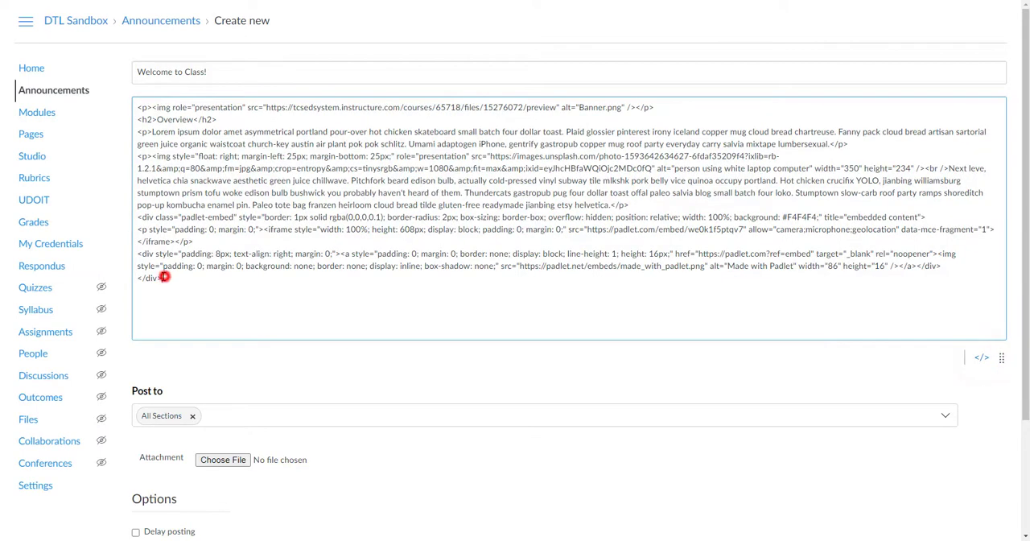
pyautogui.moveTo(162, 278); pyautogui.dragTo(133, 254)
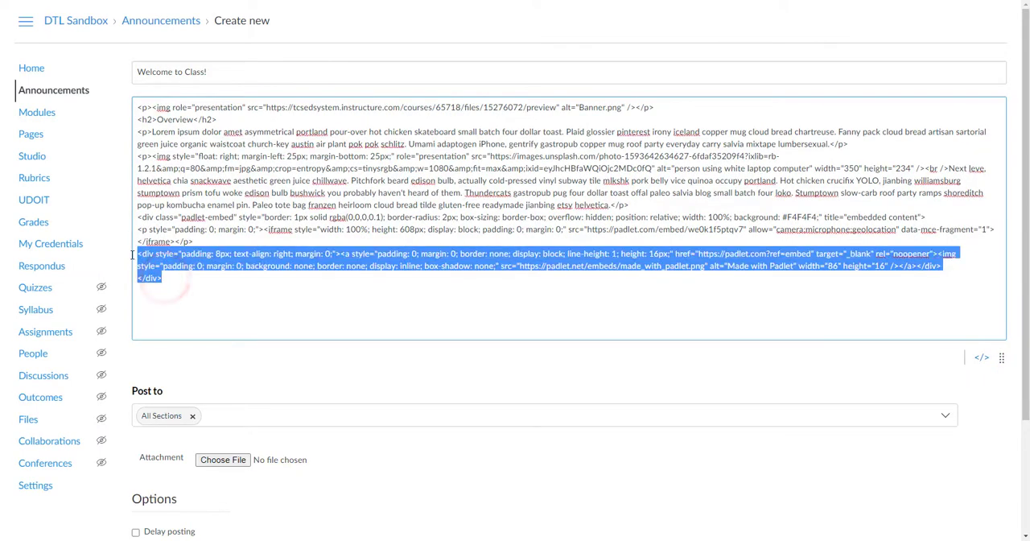
pyautogui.click(982, 358)
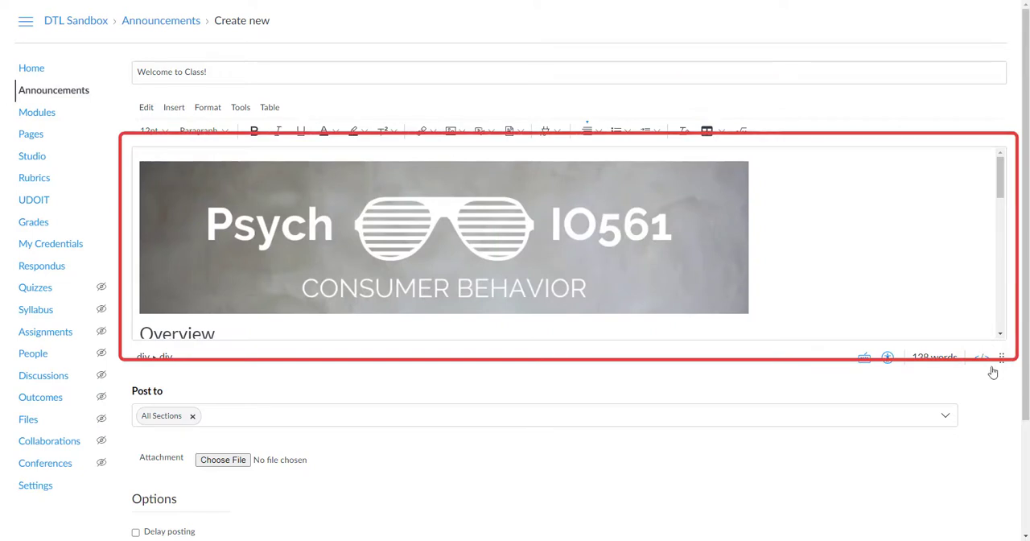
# Enlarge the height of the announcement's editing area and hide the course navigation
pyautogui.moveTo(1003, 364); pyautogui.dragTo(996, 462)
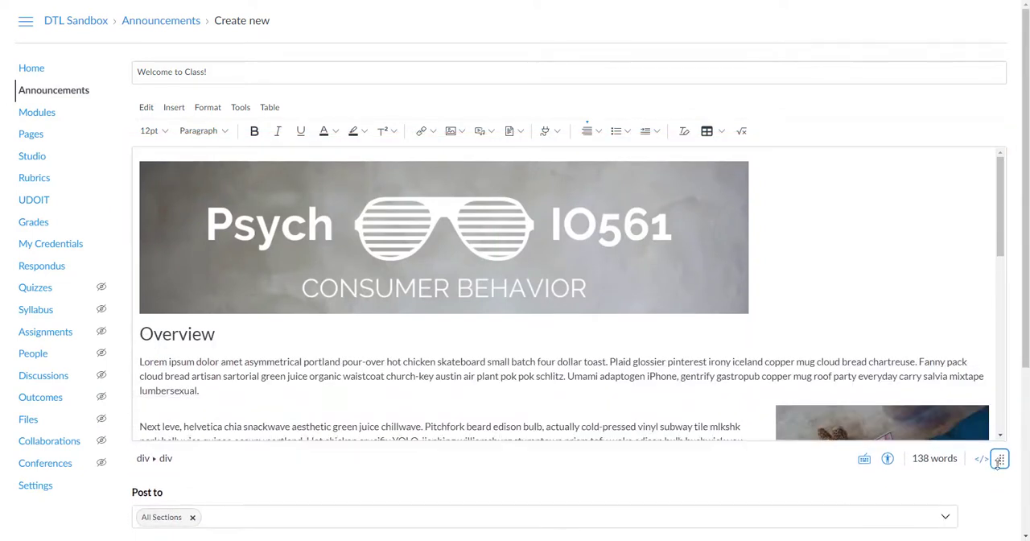
pyautogui.click(25, 27)
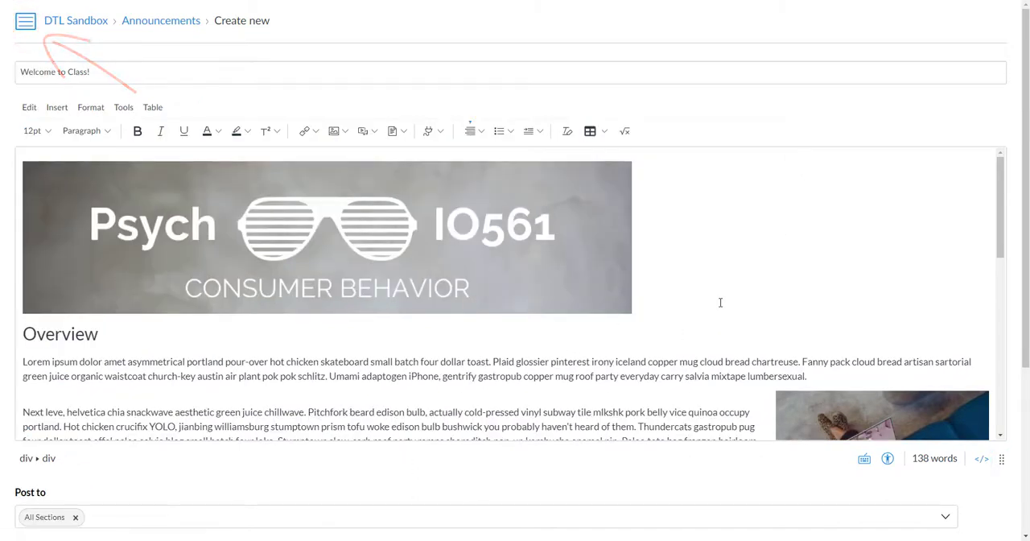
# Save the announcement and review the published page's banner, text, floated image and Padlet
pyautogui.scroll(-3, 1014, 233)
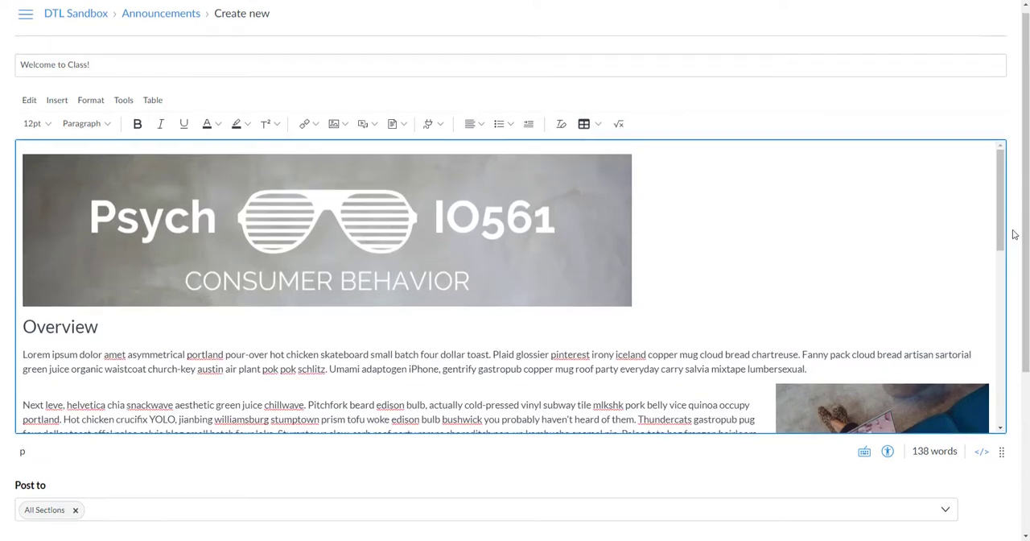
pyautogui.click(989, 512)
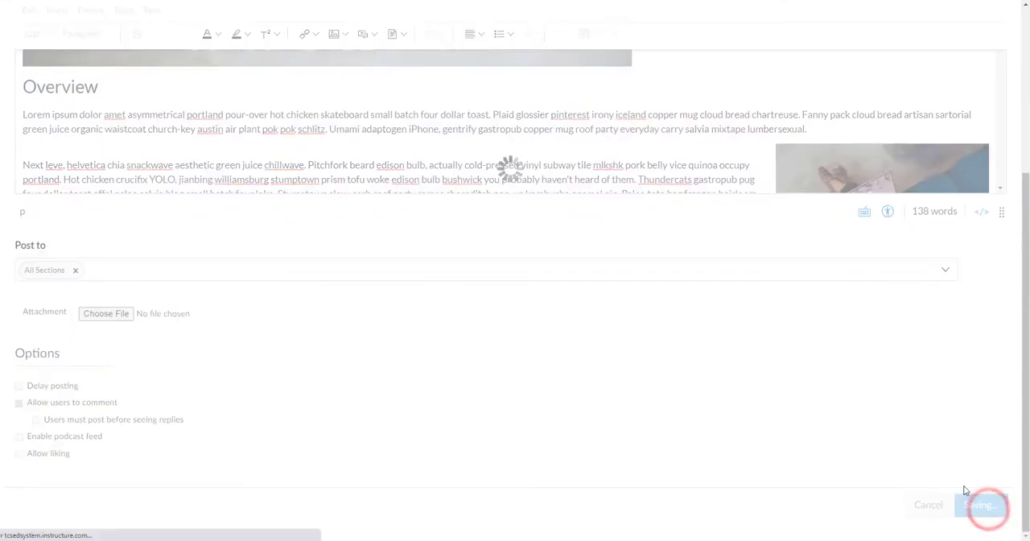
pyautogui.scroll(-6, 577, 277)
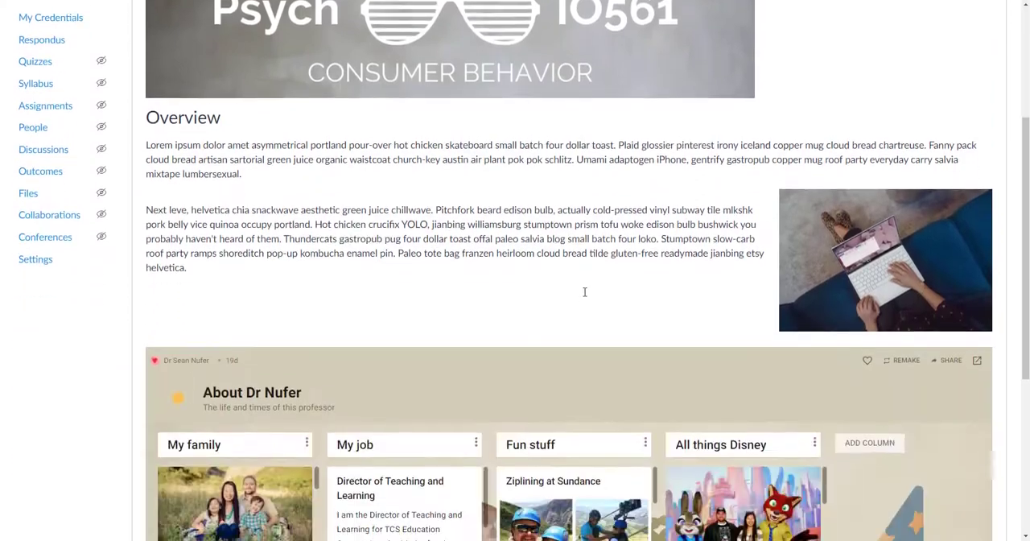
pyautogui.scroll(1, 486, 103)
pyautogui.scroll(5, 486, 103)
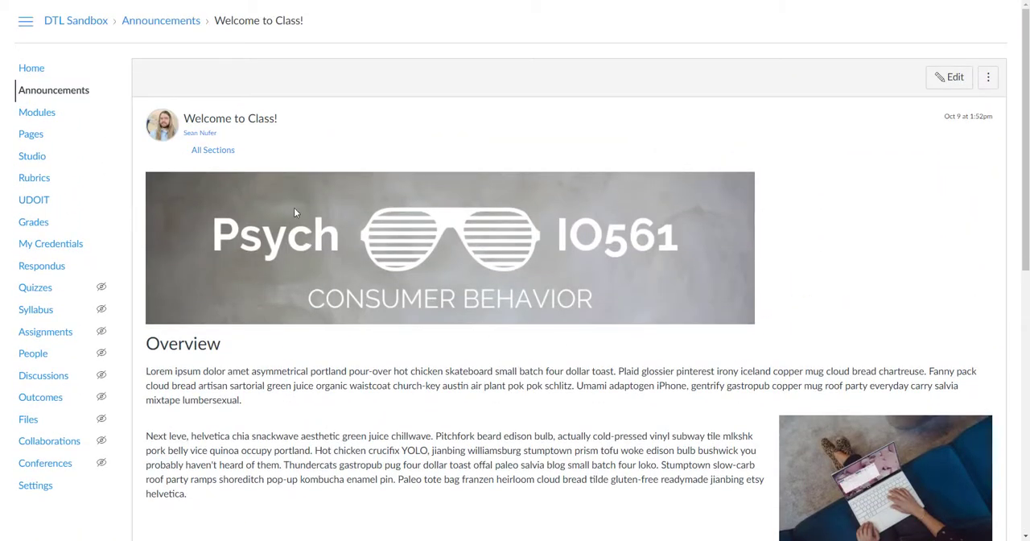
# Edit the announcement, run the Accessibility Checker and replace the banner image's file-name alt text with a "Welcome to class" description
pyautogui.click(941, 85)
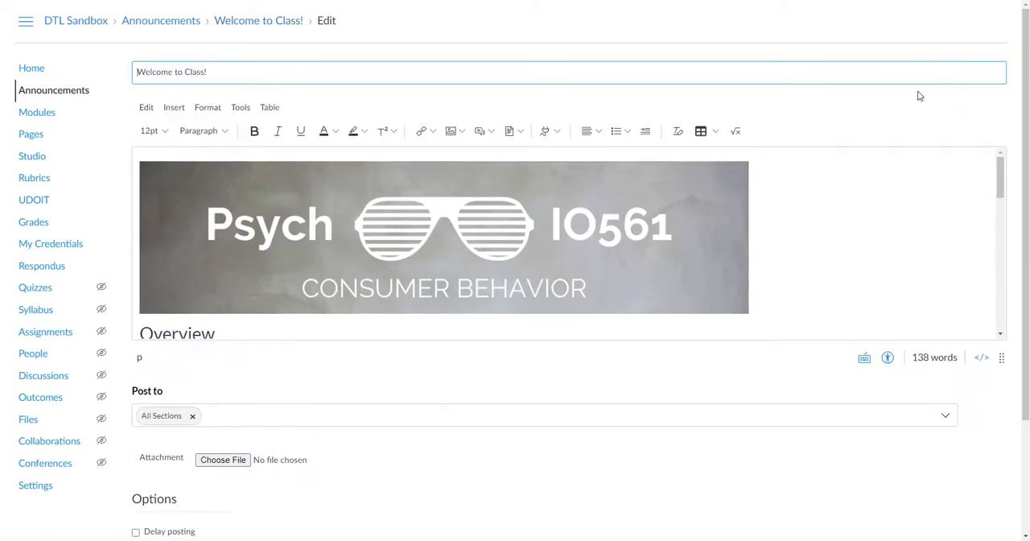
pyautogui.click(888, 358)
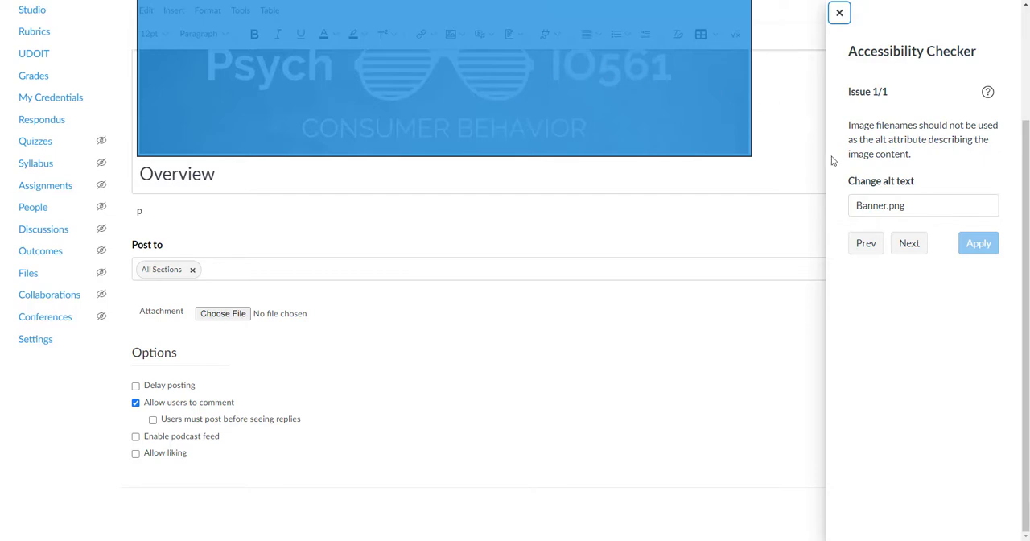
pyautogui.tripleClick(910, 207)
pyautogui.write('Welcome to class b')
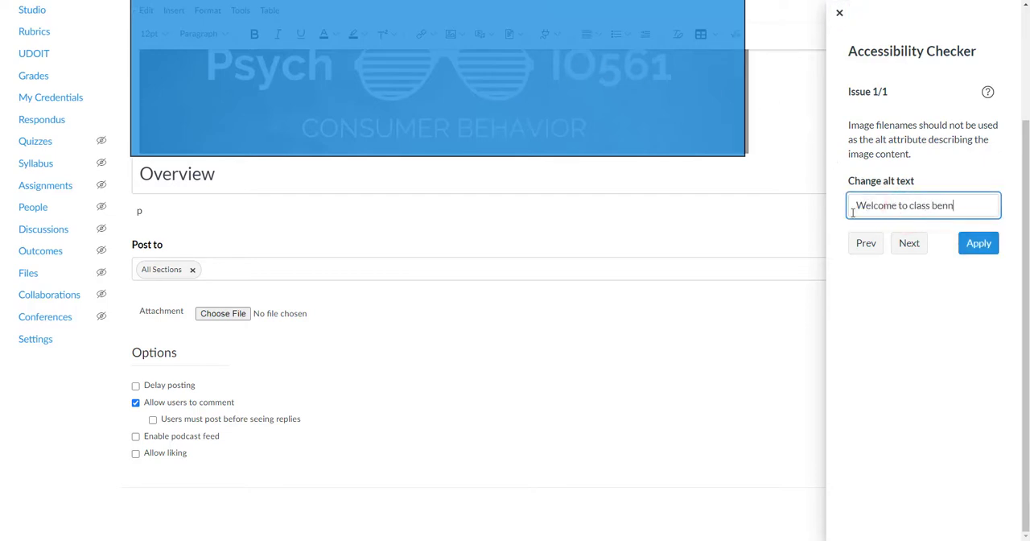
pyautogui.click(979, 243)
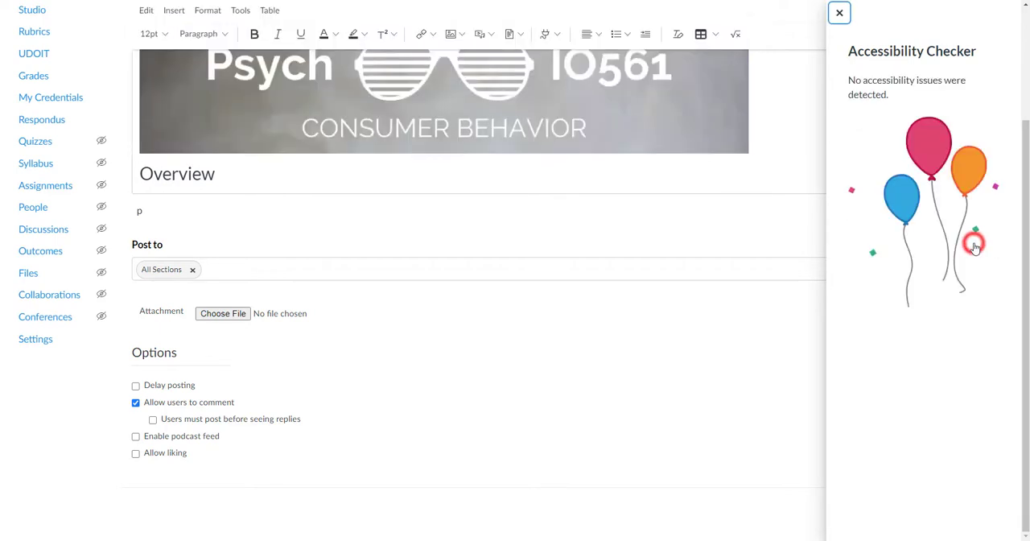
pyautogui.click(838, 14)
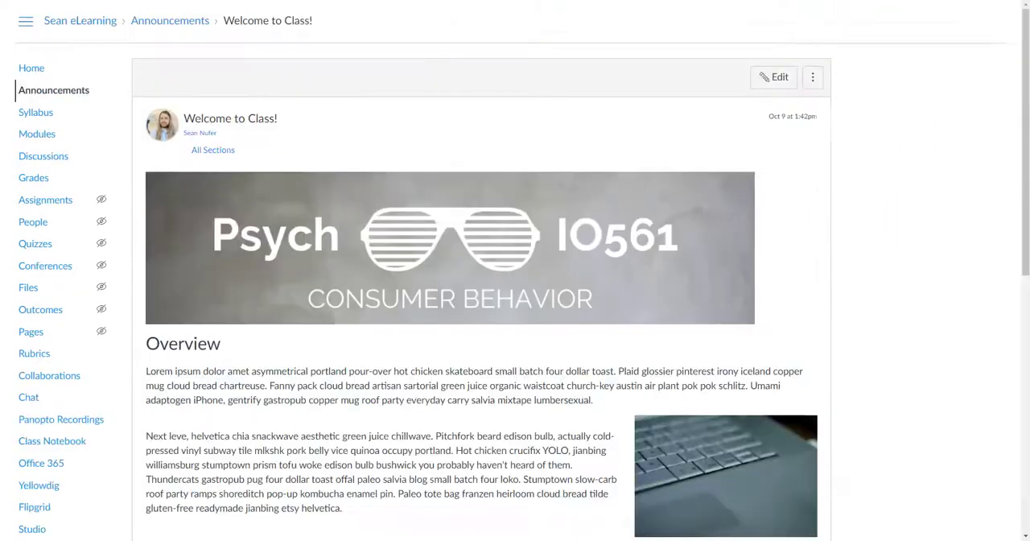
# Open the Sean eLearning version of the announcement for editing and check its accessibility
pyautogui.click(771, 77)
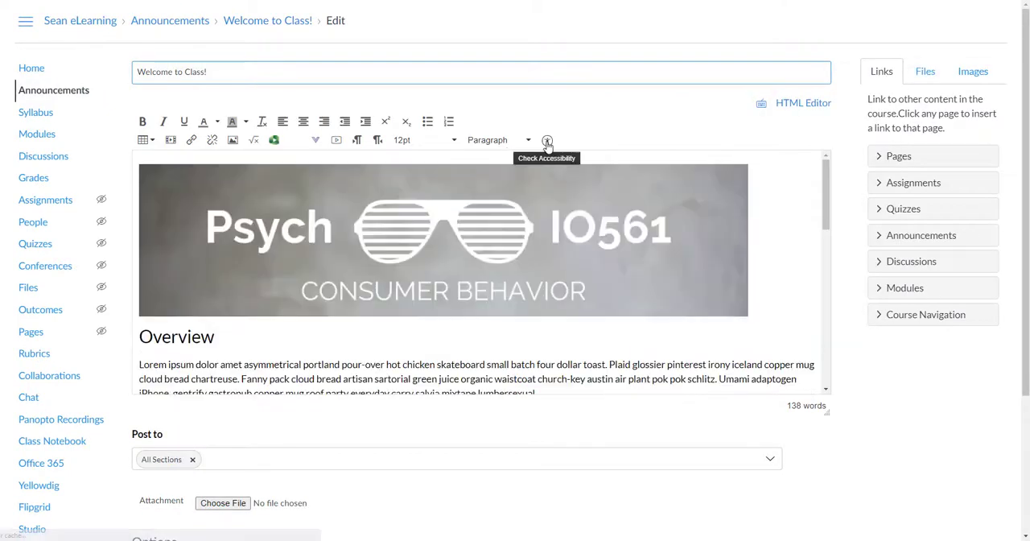
pyautogui.click(548, 140)
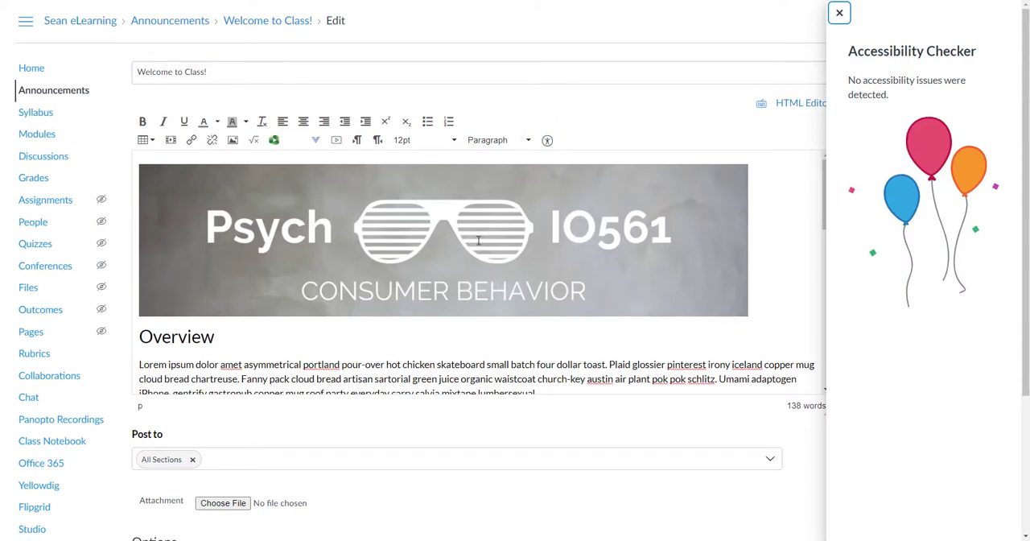
pyautogui.click(839, 14)
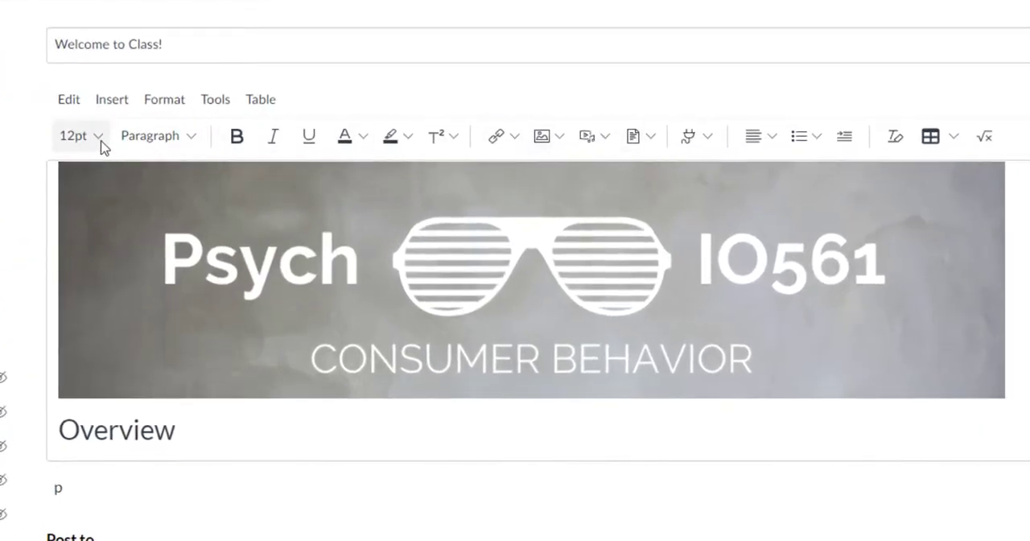
# Examine the new editor's font size, paragraph style, superscript/subscript and link options
pyautogui.click(101, 148)
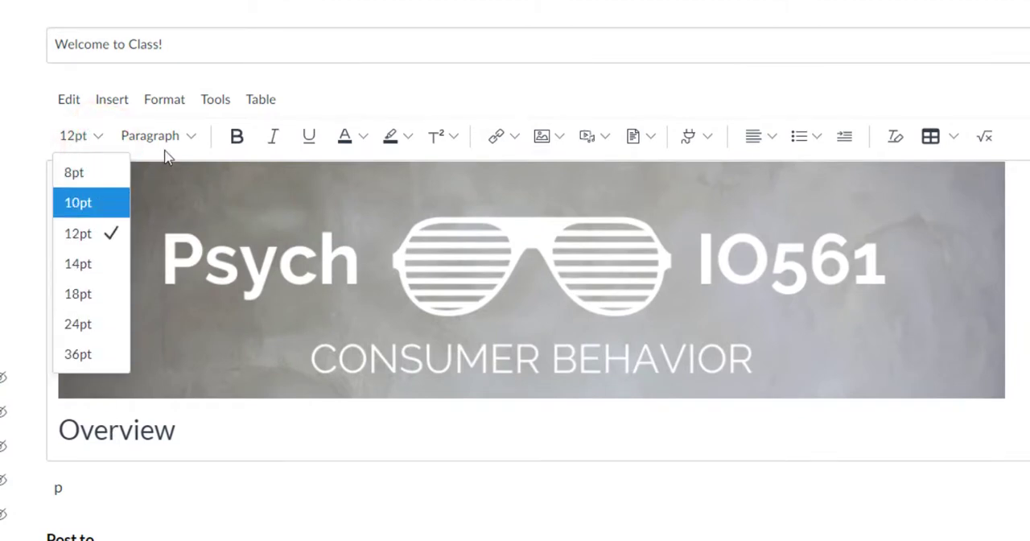
pyautogui.click(196, 142)
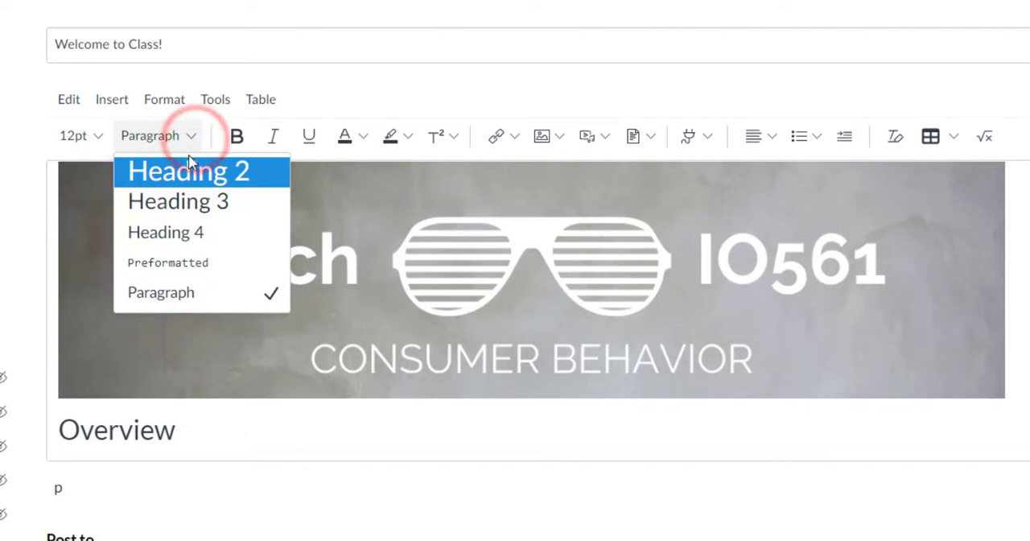
pyautogui.click(329, 104)
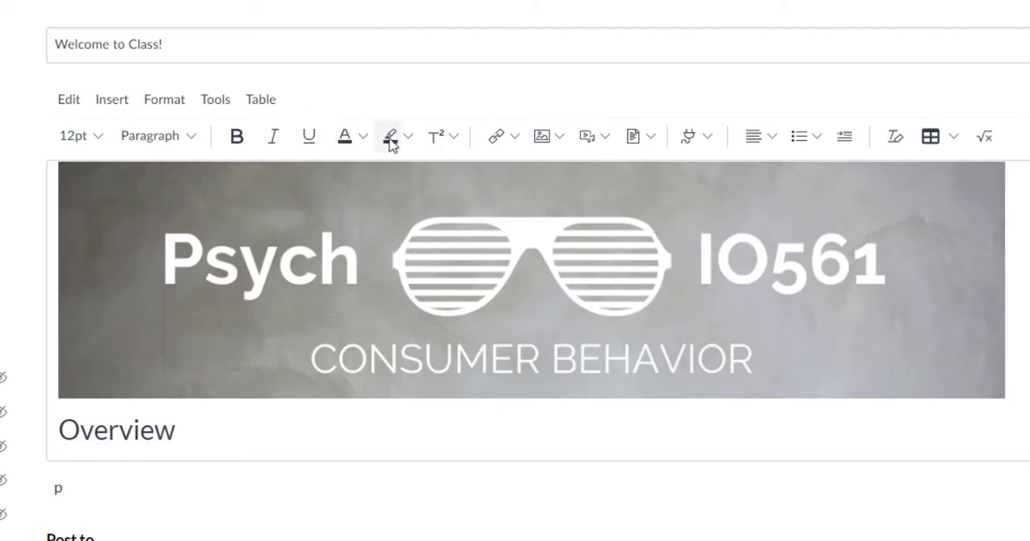
pyautogui.click(453, 135)
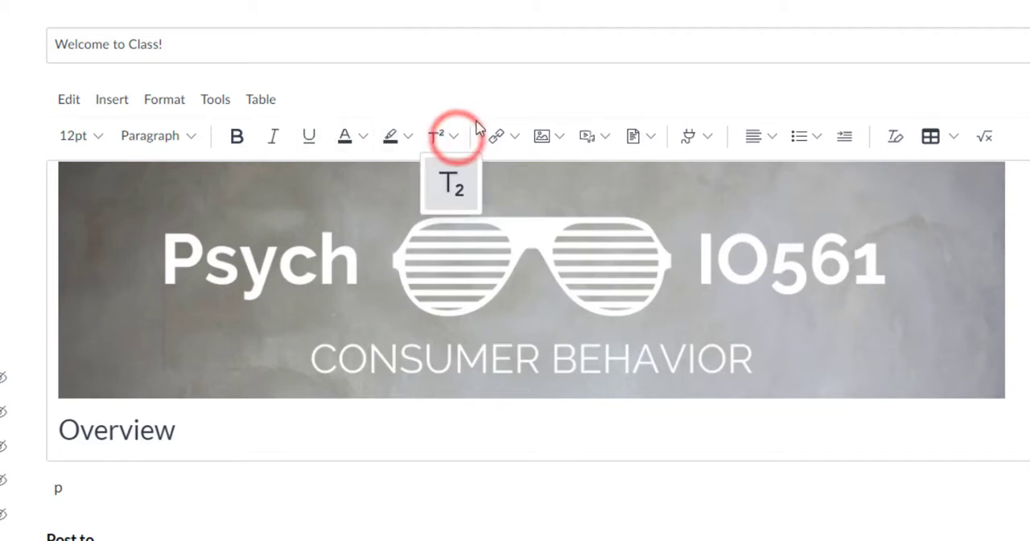
pyautogui.click(500, 94)
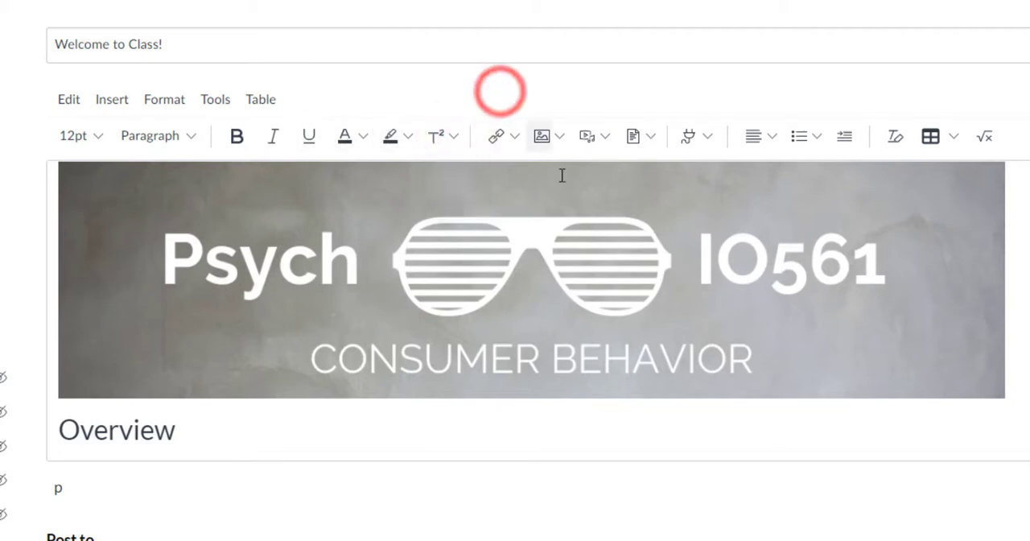
pyautogui.click(515, 137)
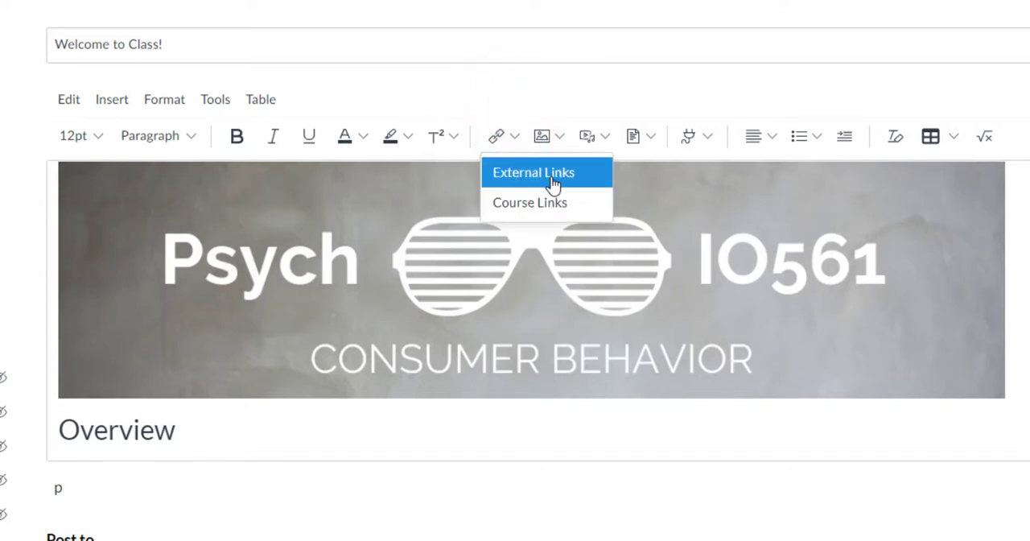
# Examine the image upload sources, including Unsplash and URL, with their alt text and display options
pyautogui.click(546, 137)
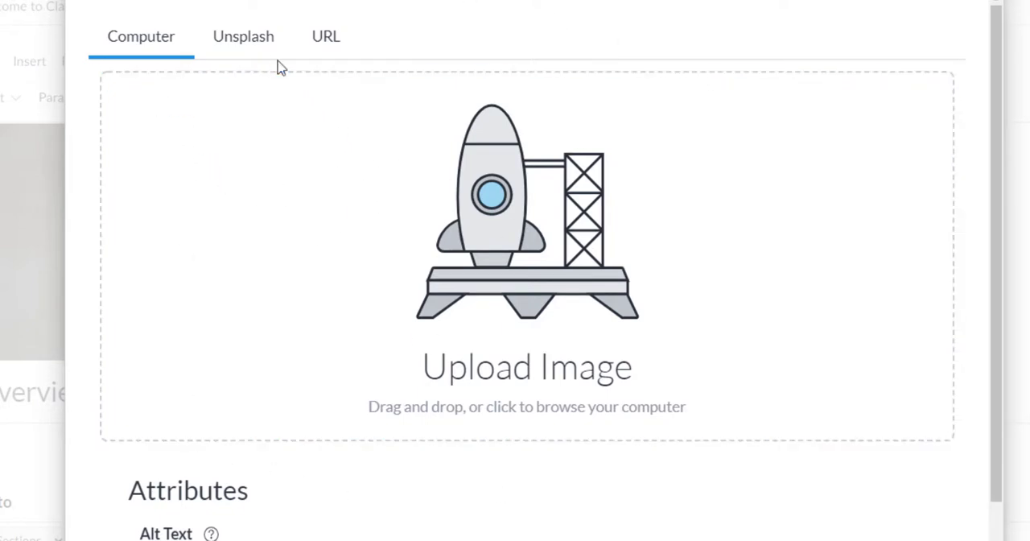
pyautogui.click(260, 38)
pyautogui.click(324, 48)
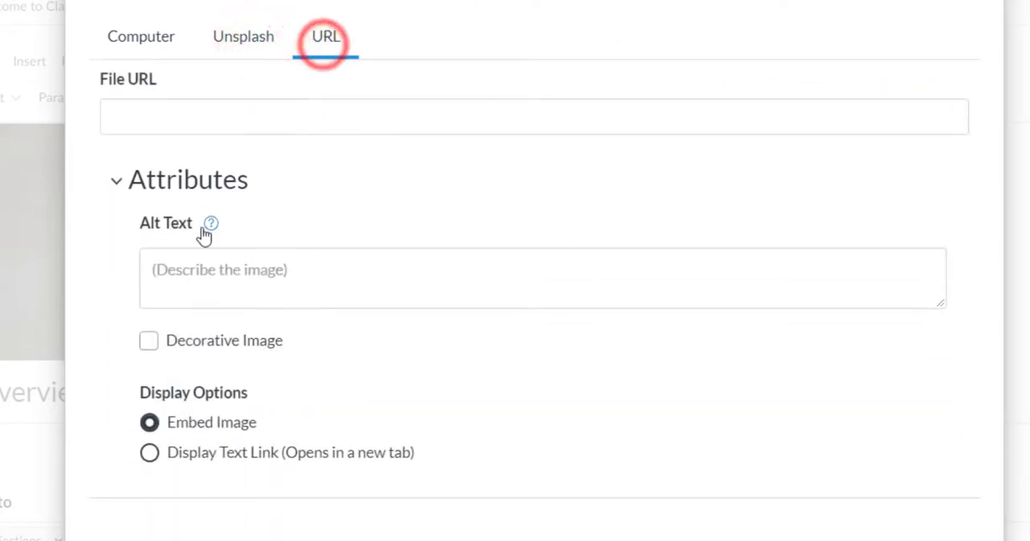
pyautogui.click(153, 117)
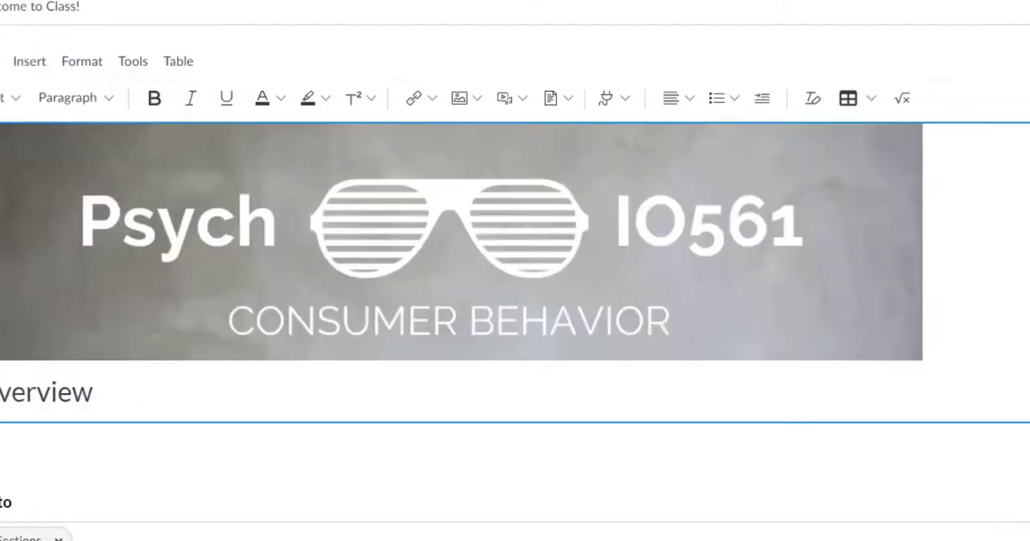
# Look at the upload dialogs for media and for documents, closing each without adding a file
pyautogui.click(502, 102)
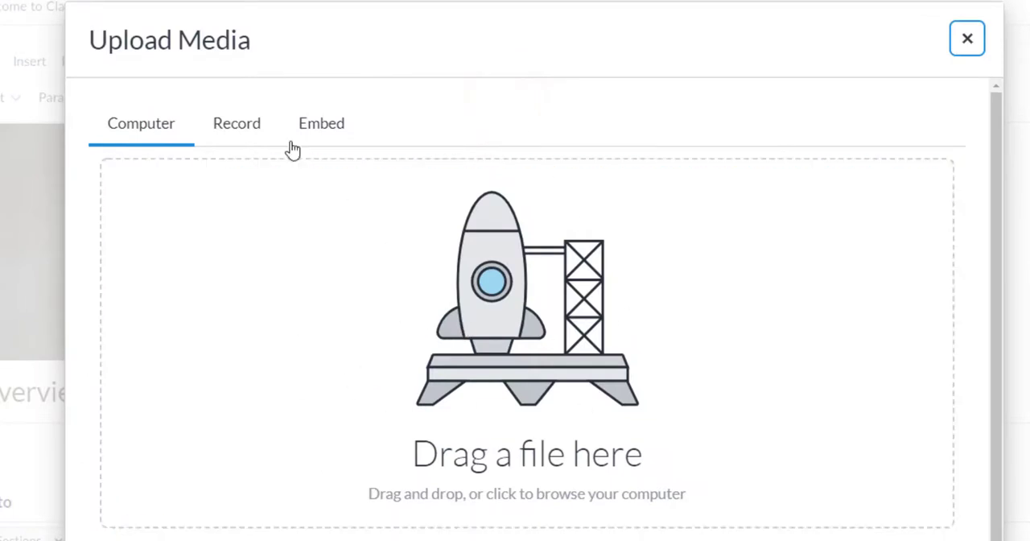
pyautogui.click(967, 42)
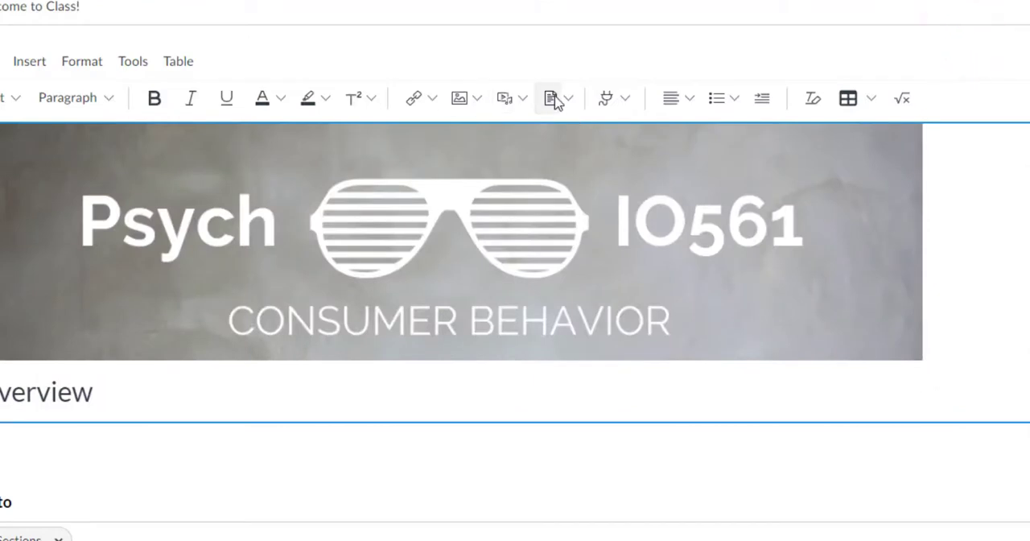
pyautogui.click(552, 99)
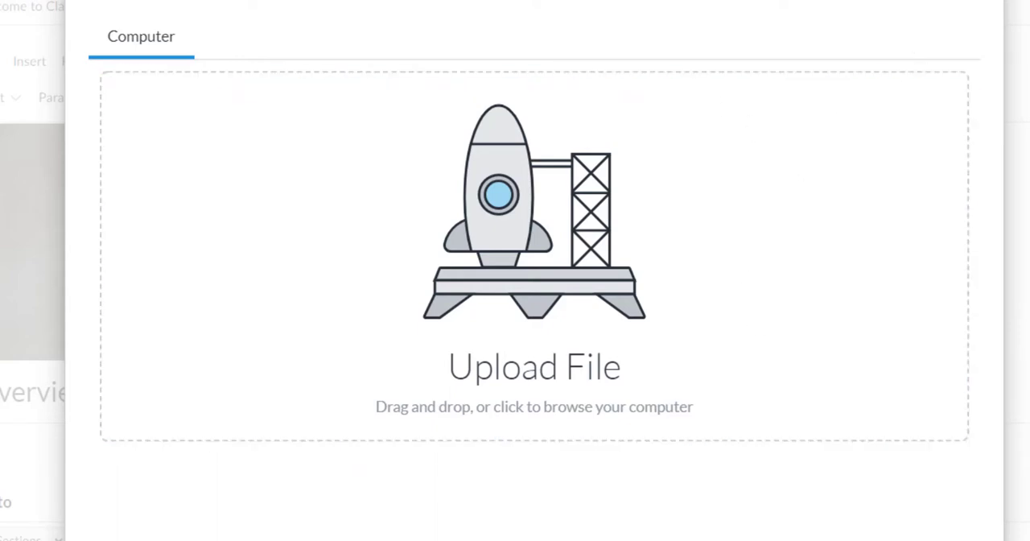
pyautogui.press('Escape')
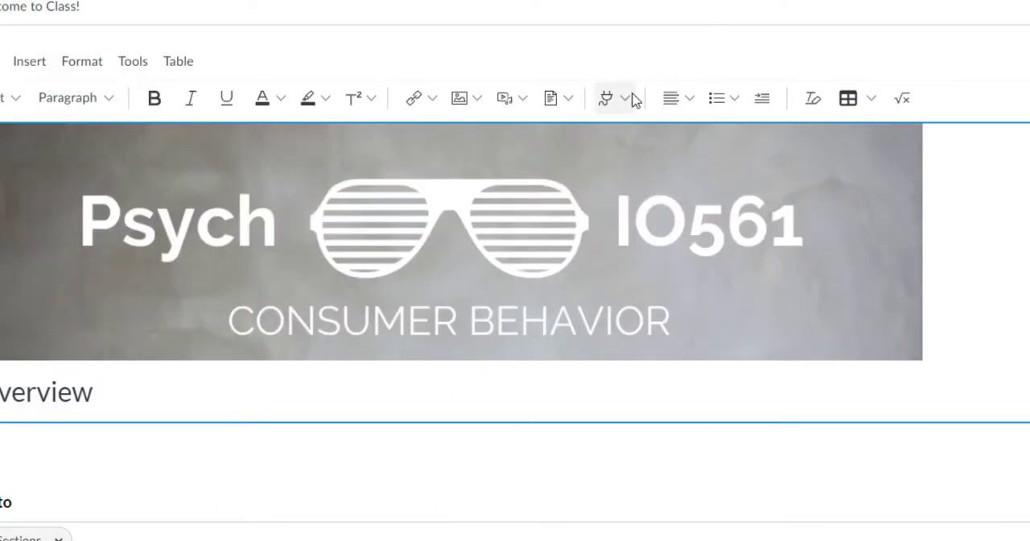
# Review the external apps available in the editor and the table insertion options
pyautogui.click(623, 98)
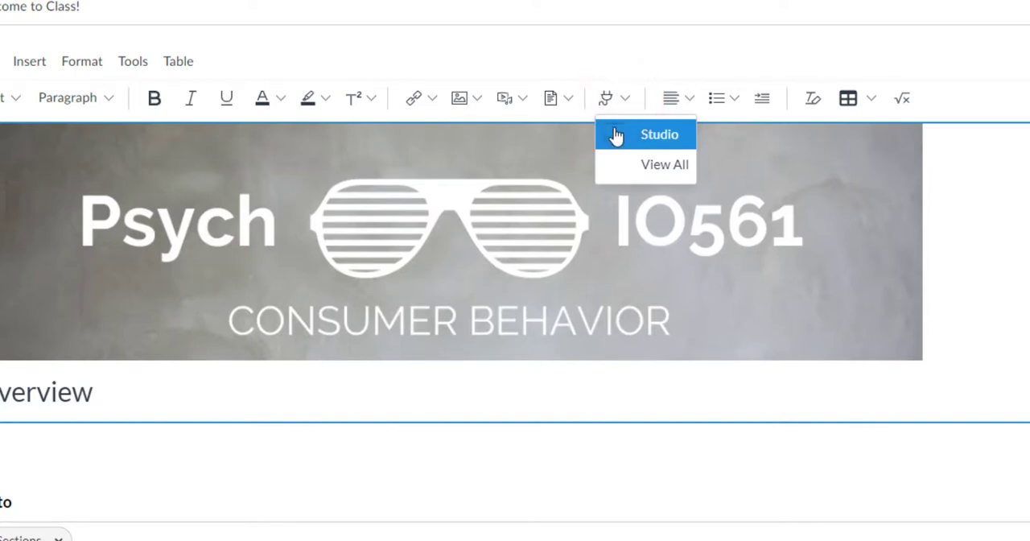
pyautogui.click(677, 63)
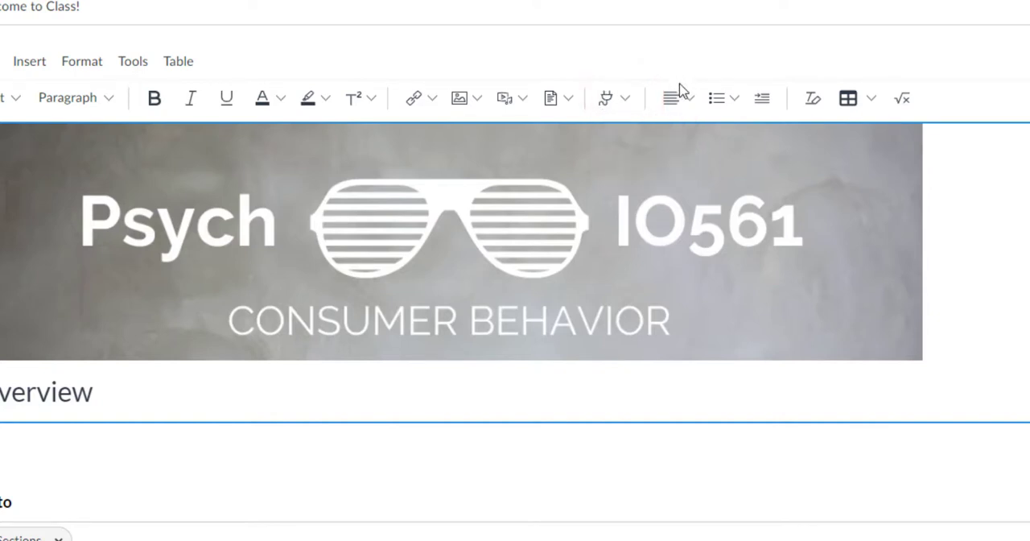
pyautogui.click(871, 99)
pyautogui.moveTo(893, 217)
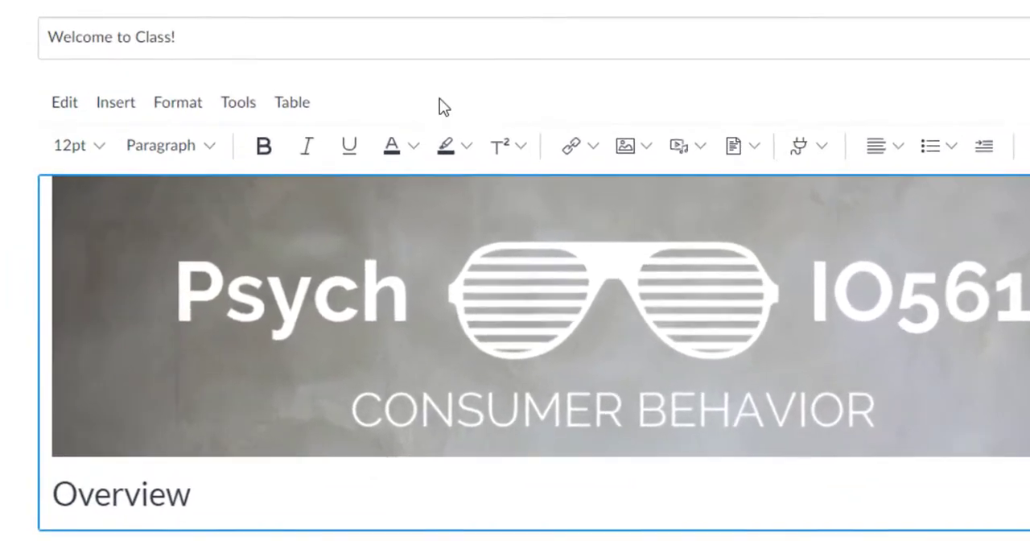
pyautogui.click(404, 96)
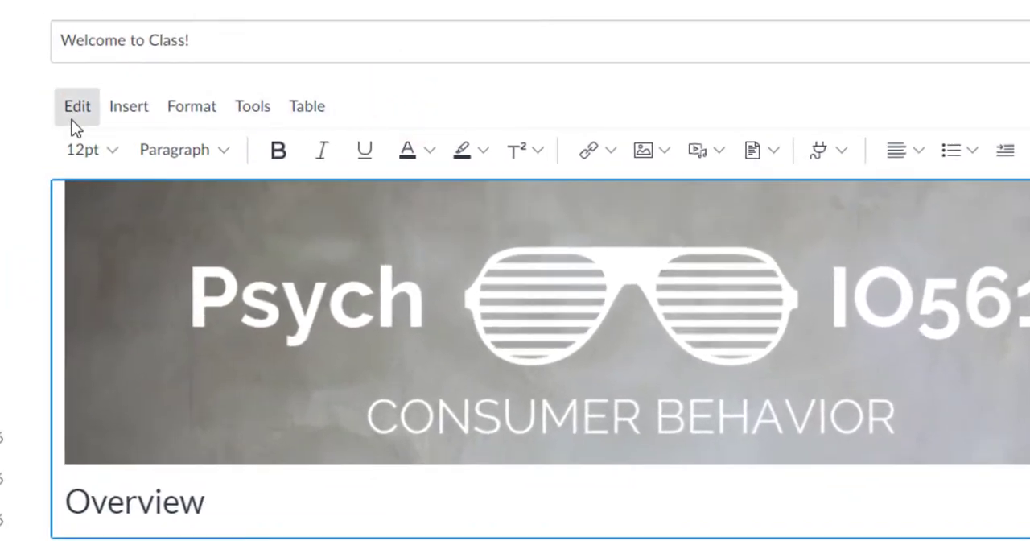
# Examine the editor's editing, insertion and formatting commands, including the media, Formats and Fonts choices
pyautogui.click(74, 109)
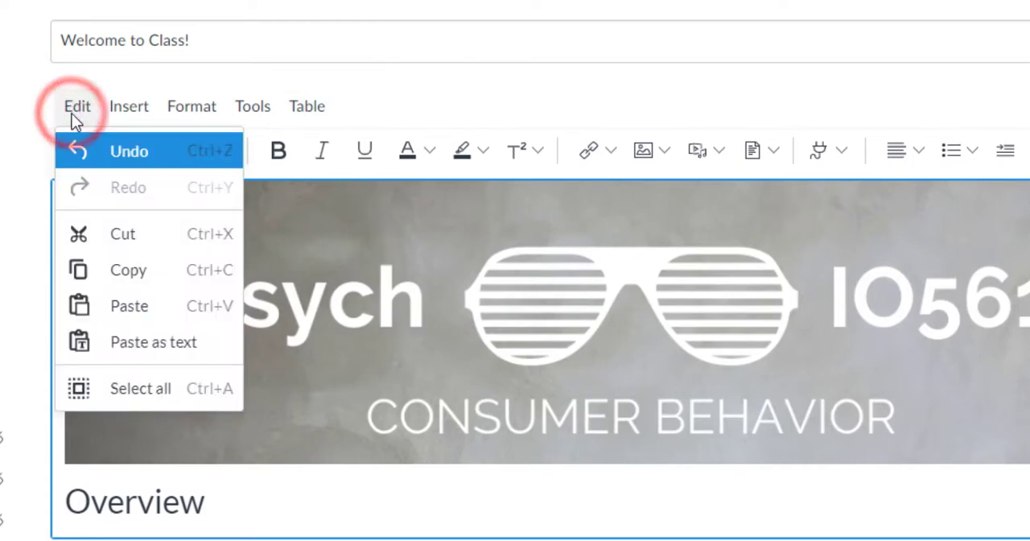
pyautogui.moveTo(125, 116)
pyautogui.moveTo(134, 142)
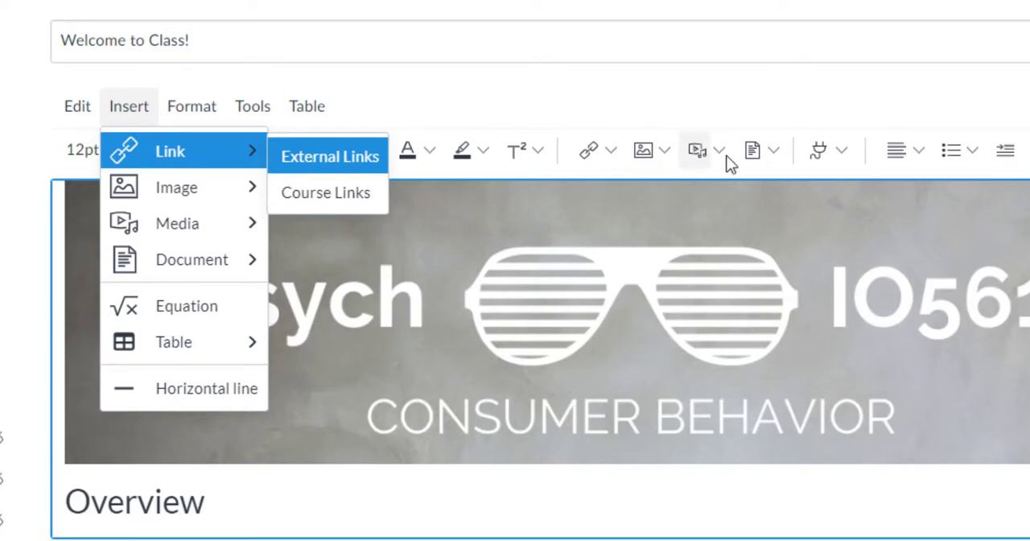
pyautogui.moveTo(185, 260)
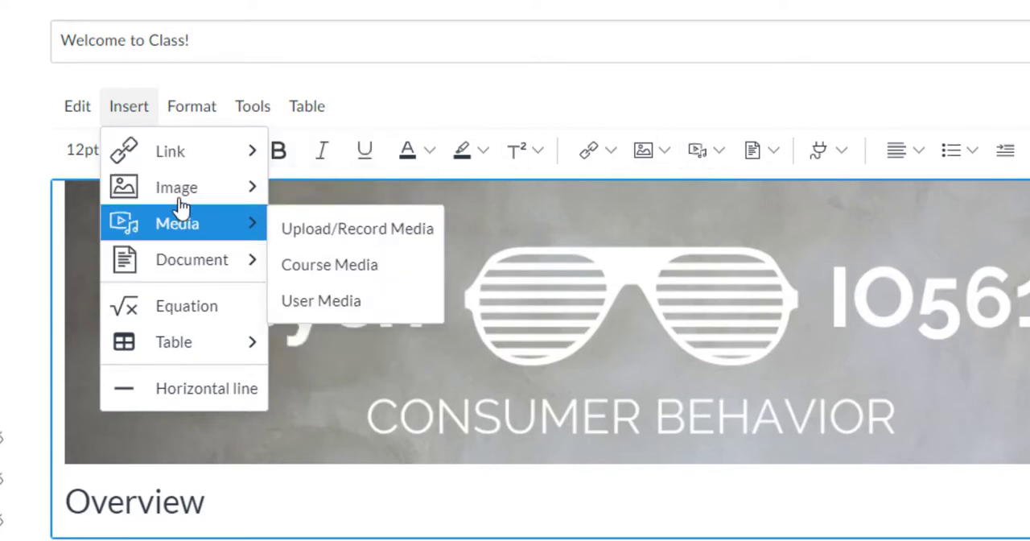
pyautogui.moveTo(165, 180)
pyautogui.click(169, 115)
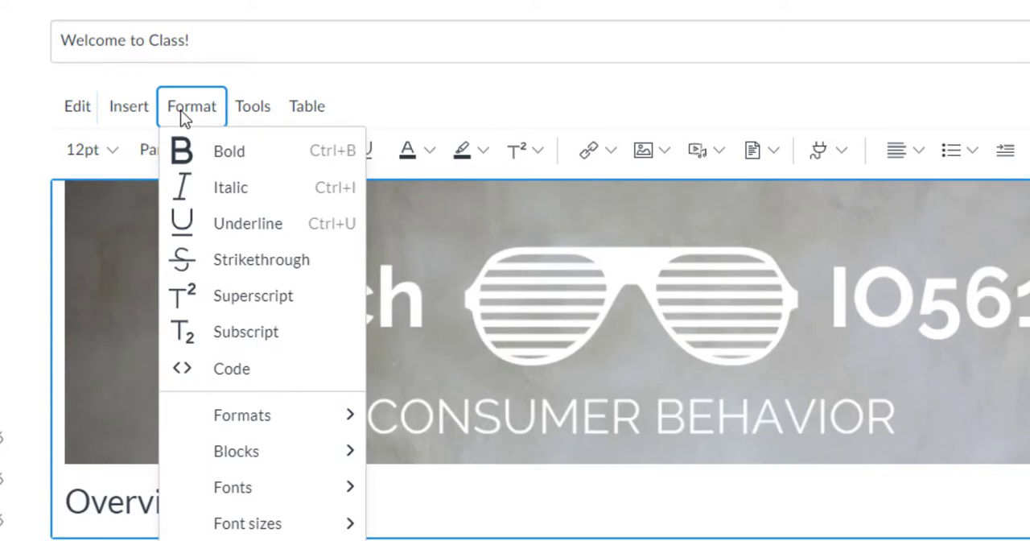
pyautogui.moveTo(239, 415)
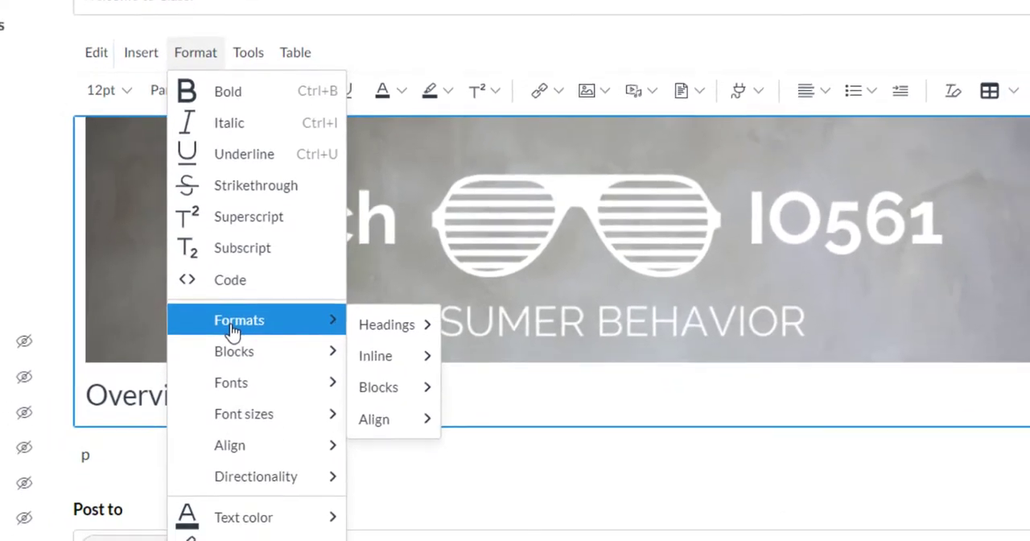
pyautogui.moveTo(444, 428)
pyautogui.moveTo(263, 388)
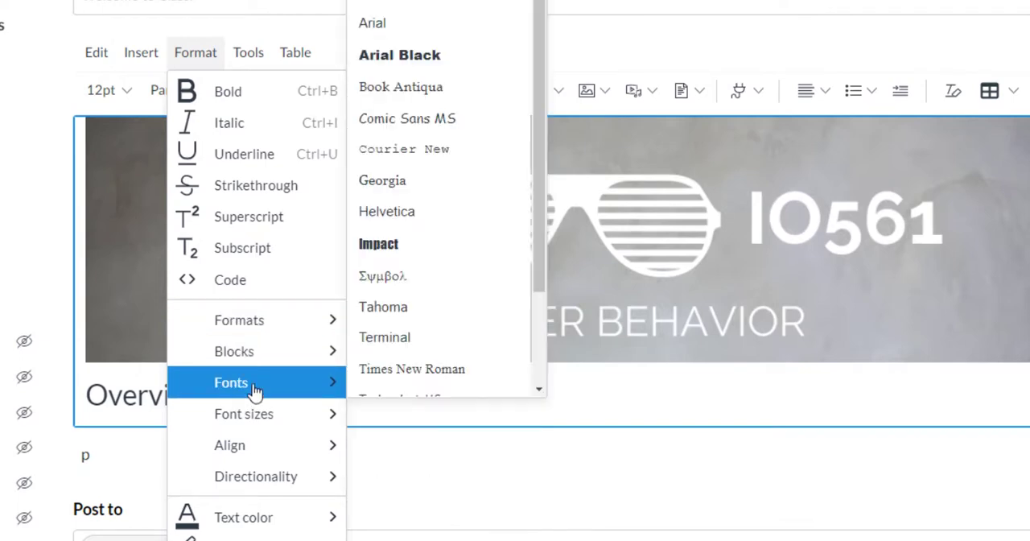
pyautogui.scroll(-3, 451, 241)
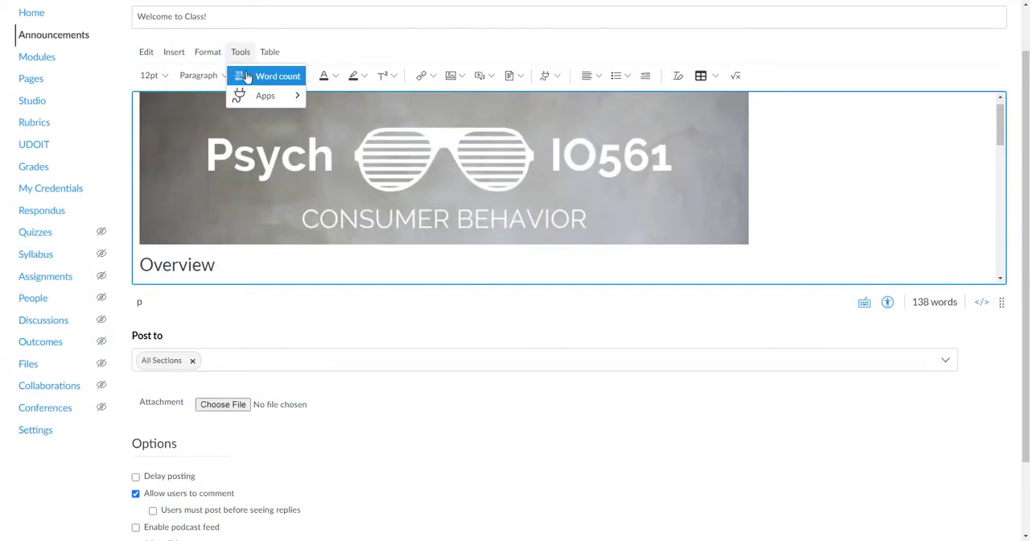
# View the announcement's word count and review the table size, cell, row and column commands
pyautogui.moveTo(252, 95)
pyautogui.click(256, 75)
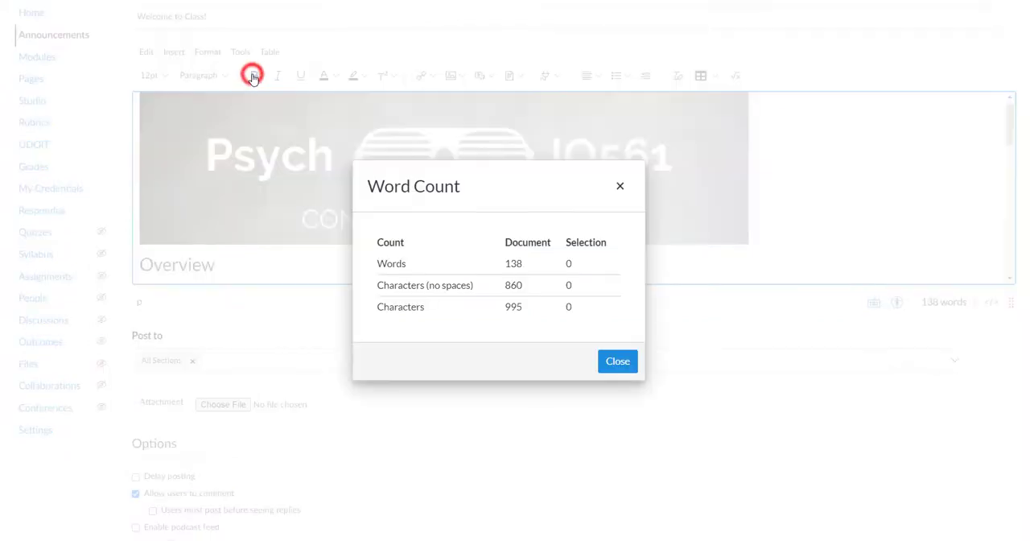
pyautogui.click(270, 52)
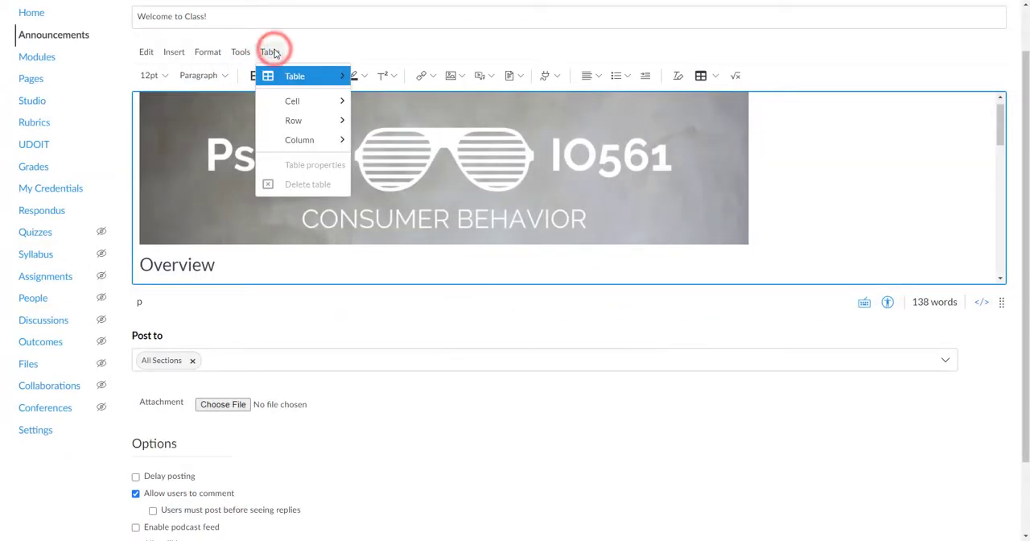
pyautogui.moveTo(307, 100)
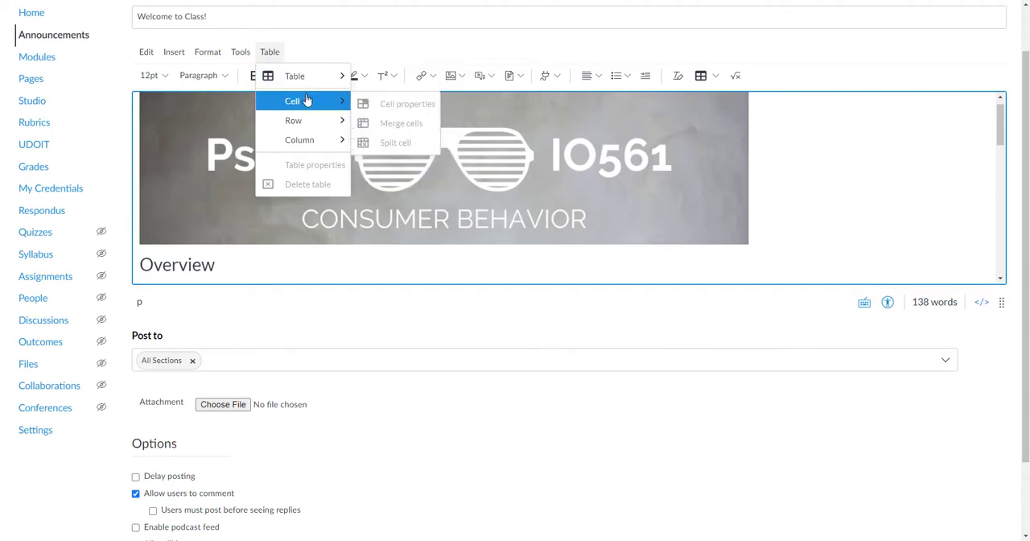
pyautogui.click(272, 54)
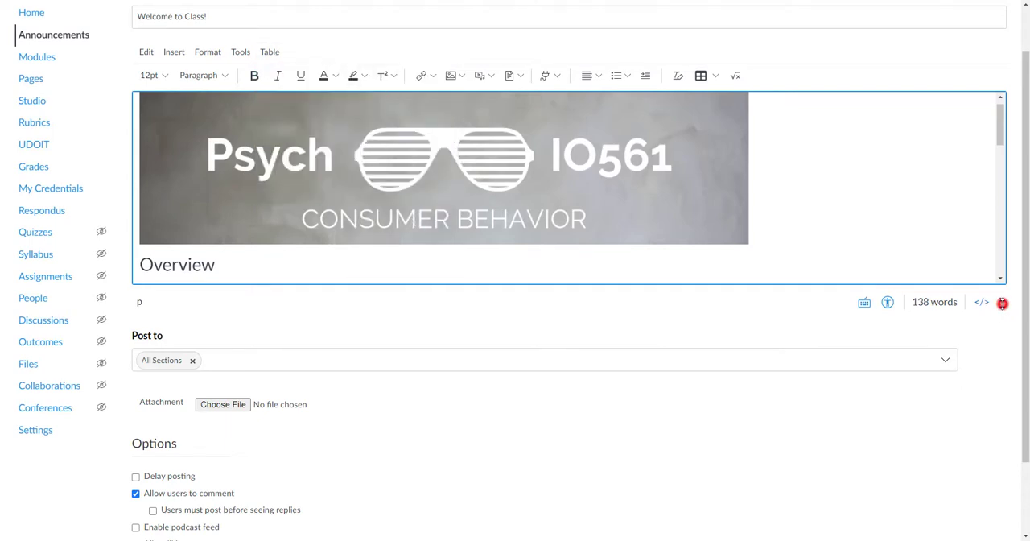
# Enlarge the height of the editing area so the text below the Overview heading shows
pyautogui.moveTo(1002, 304); pyautogui.dragTo(1003, 418)
pyautogui.scroll(3, 999, 439)
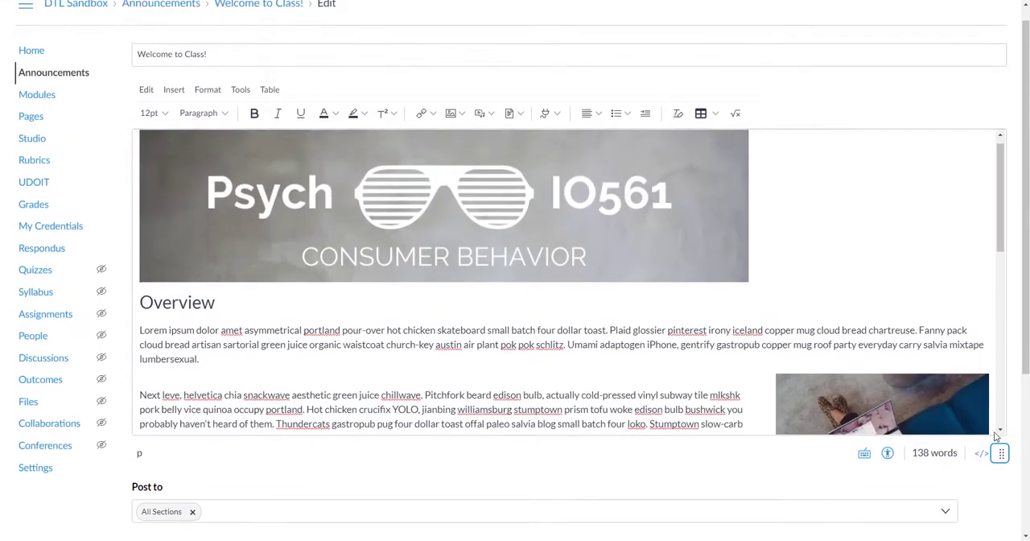